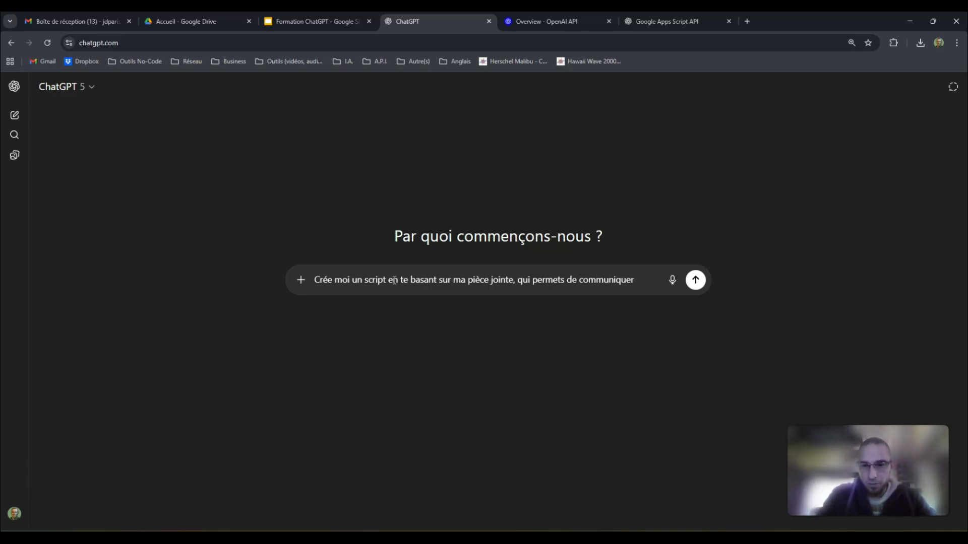
Complete the prompt with "avec l'API ChatGPT.", attach the copied screenshot and send the request
text(l'AP)
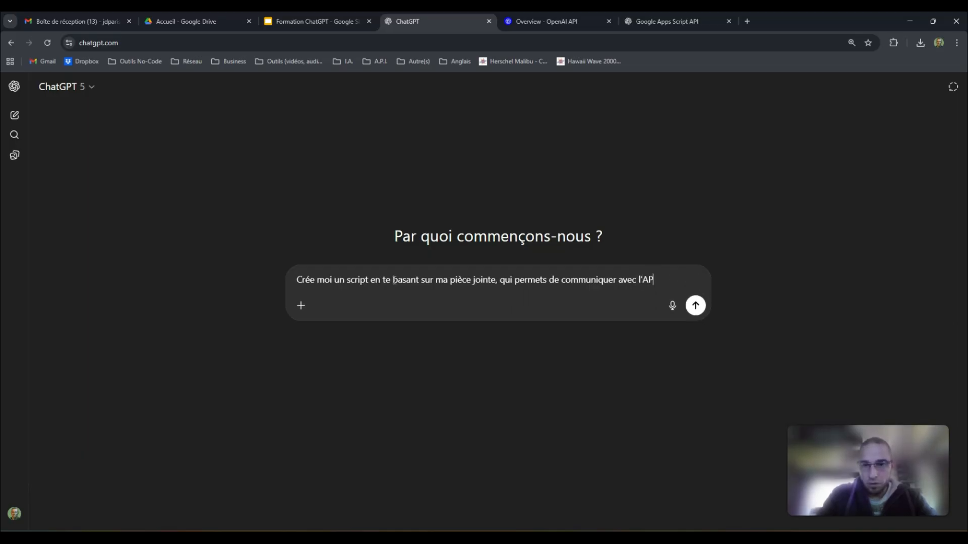
text(I ChatGPT.)
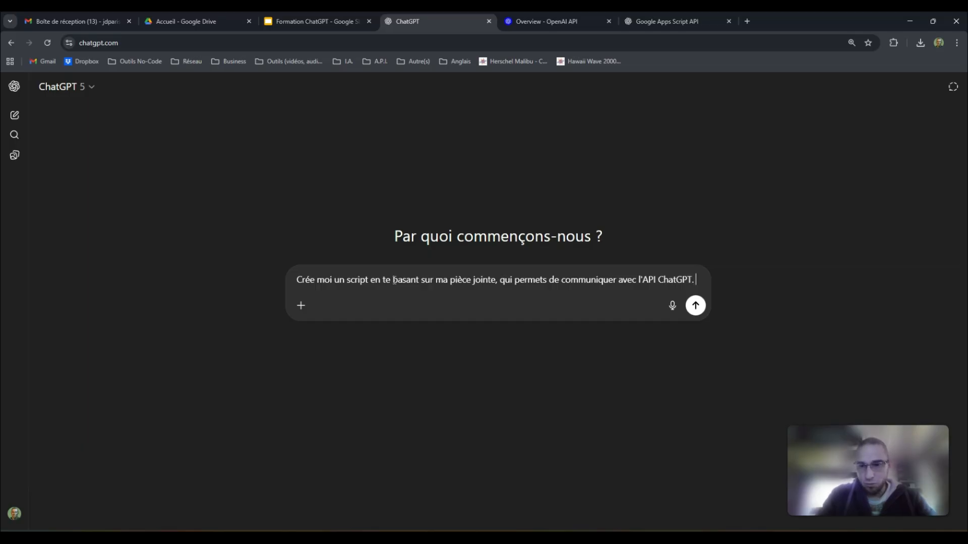
key(ctrl+v)
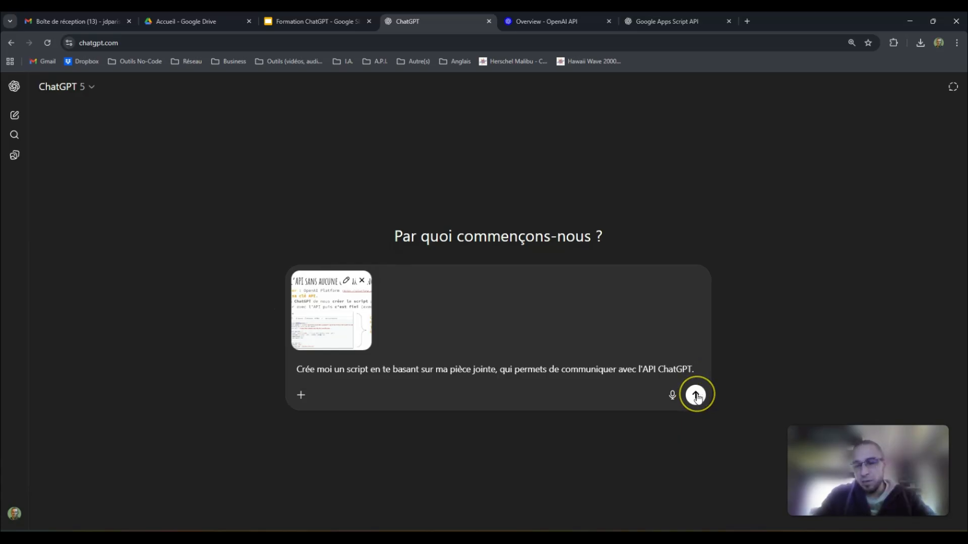
click(696, 396)
click(560, 280)
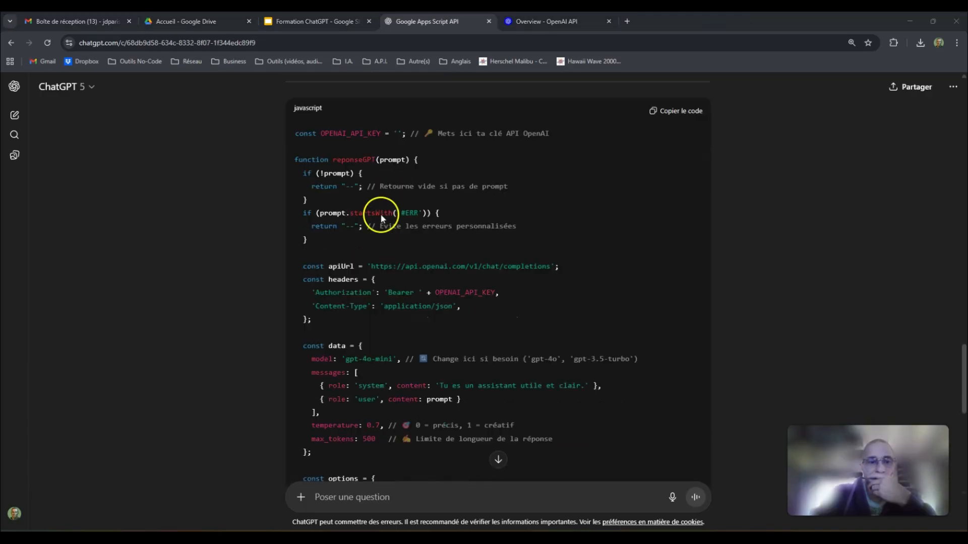
Review the generated reponseGPT script and copy its full code
scroll(380, 216, down, 4)
scroll(511, 238, up, 3)
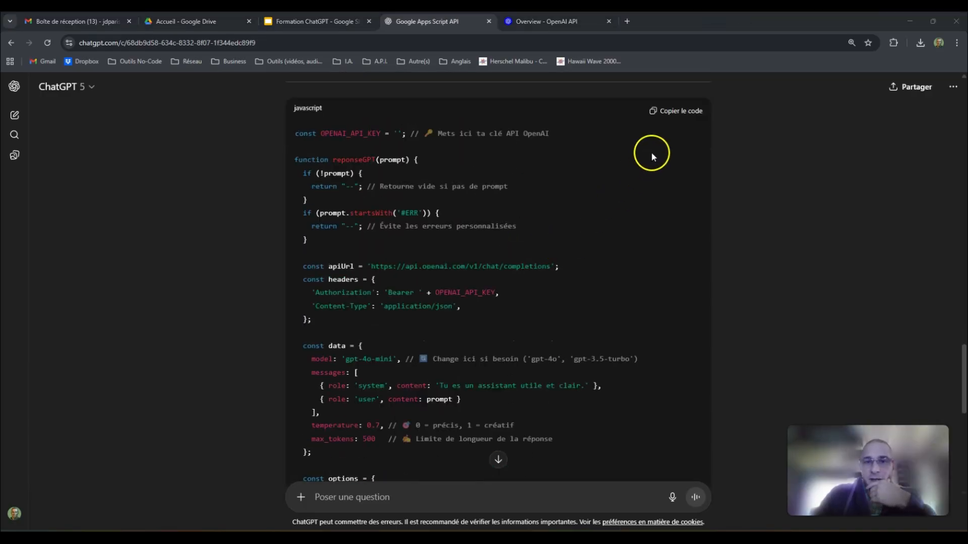
click(677, 113)
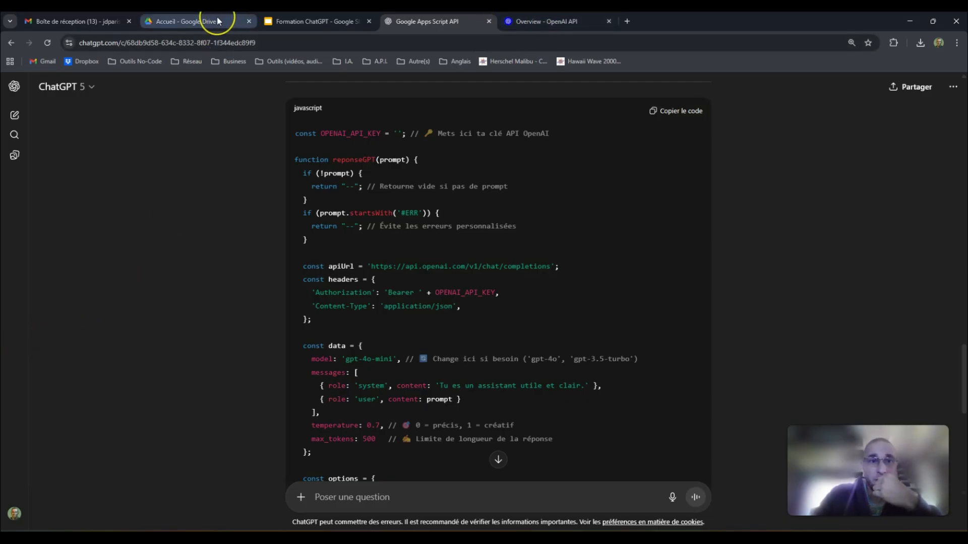
Switch to Google Drive and create a blank Google Sheets spreadsheet
mouse_move(206, 22)
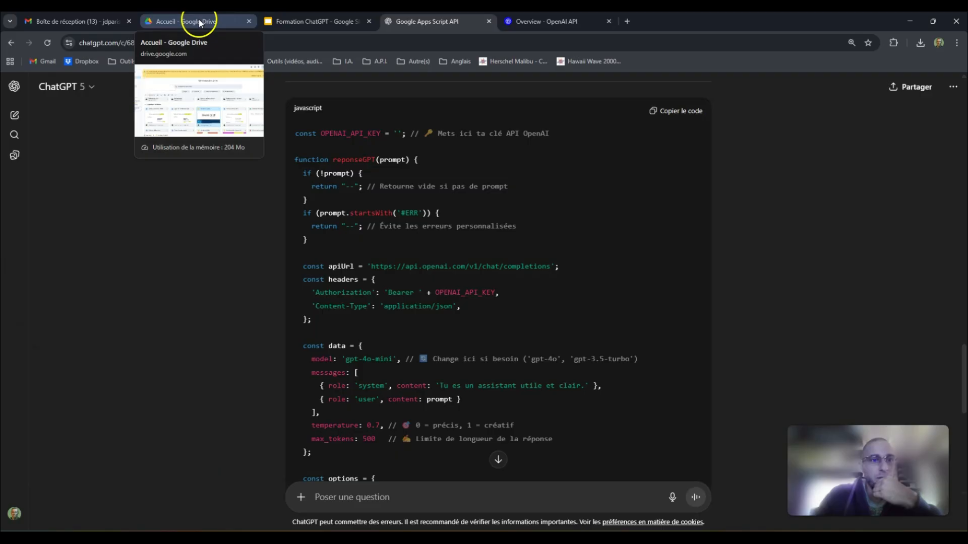
click(200, 24)
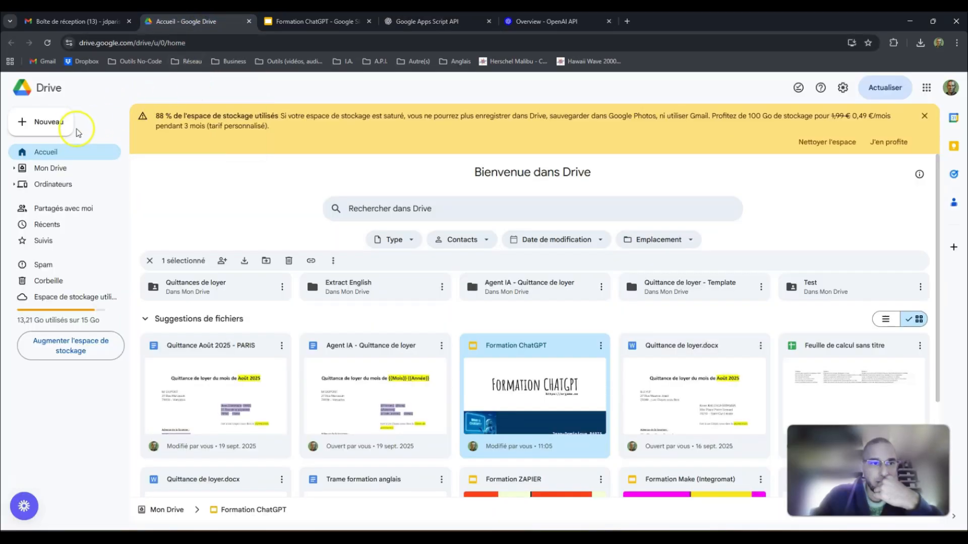
click(53, 123)
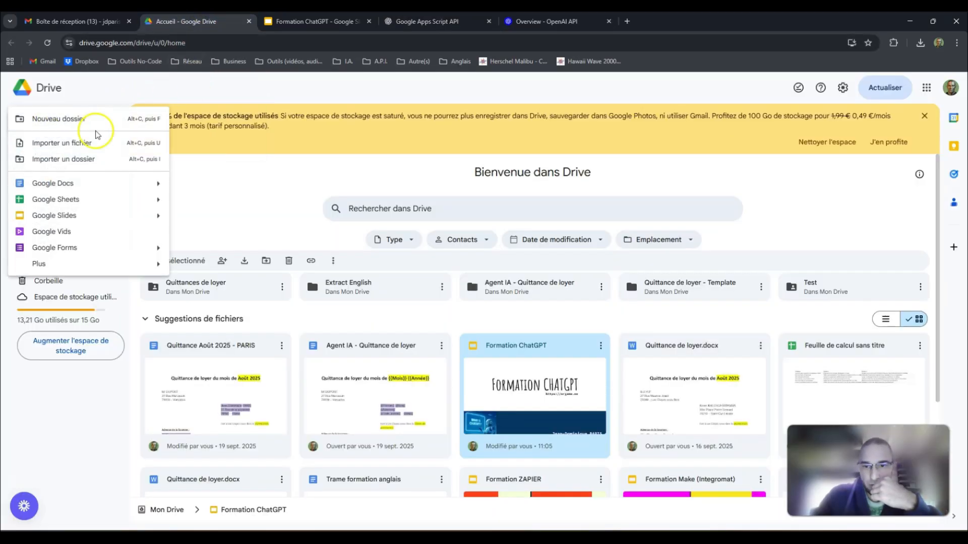
mouse_move(155, 199)
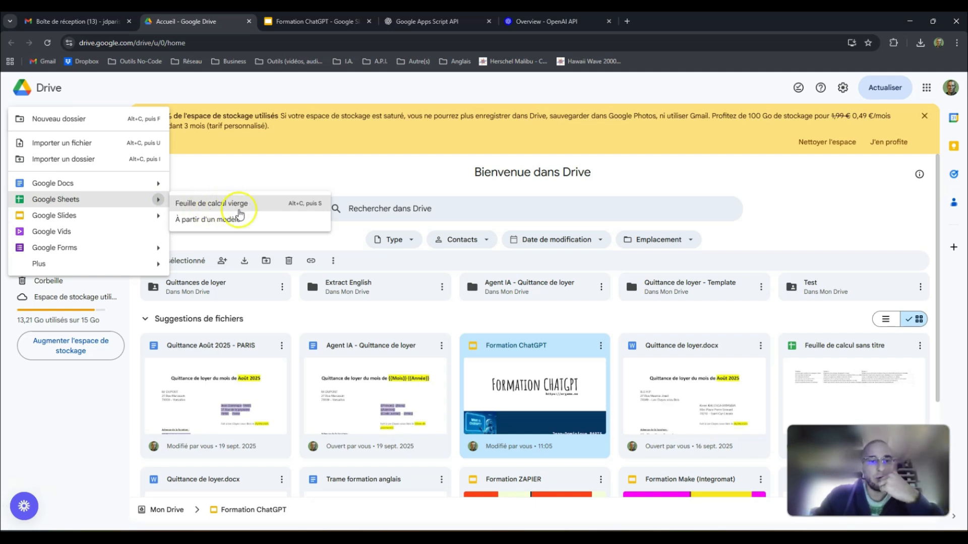
click(258, 207)
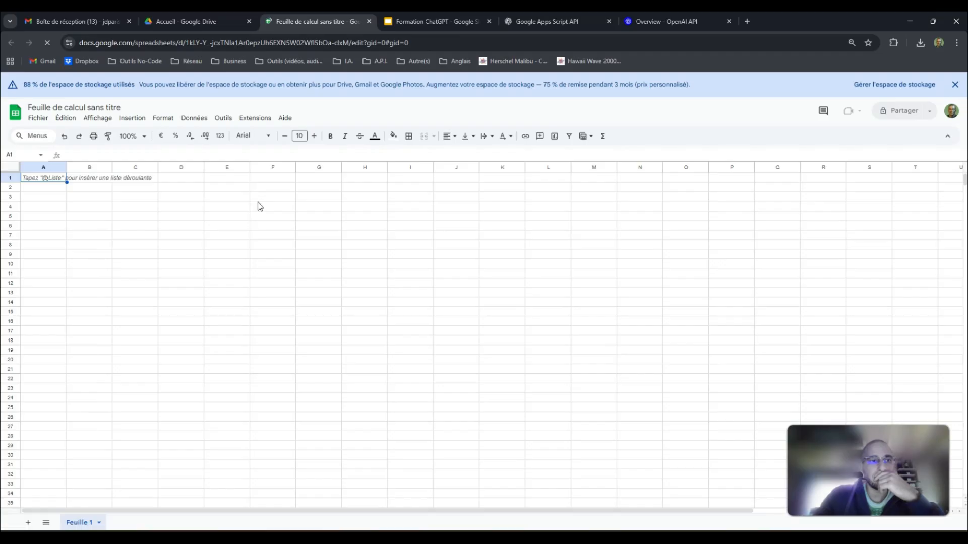
click(108, 107)
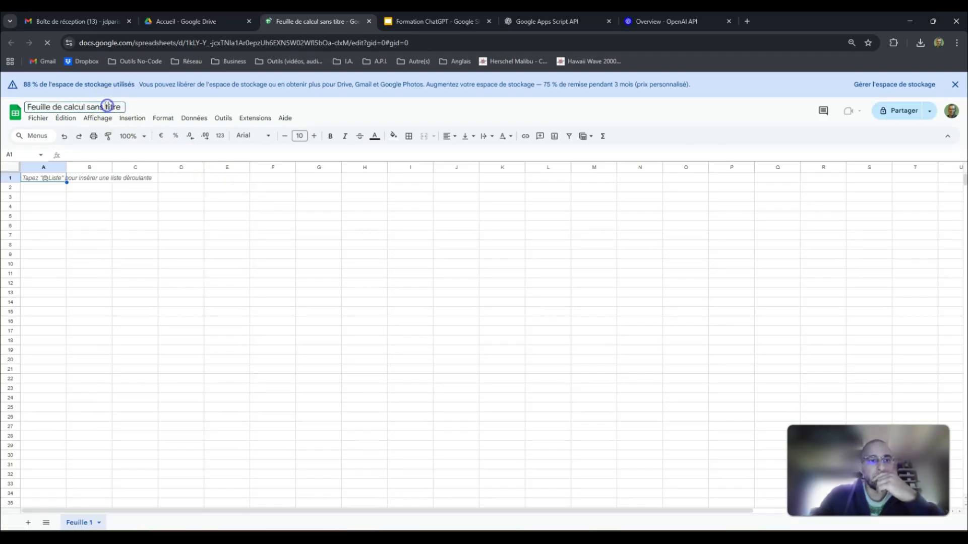
key(Return)
text(Tes)
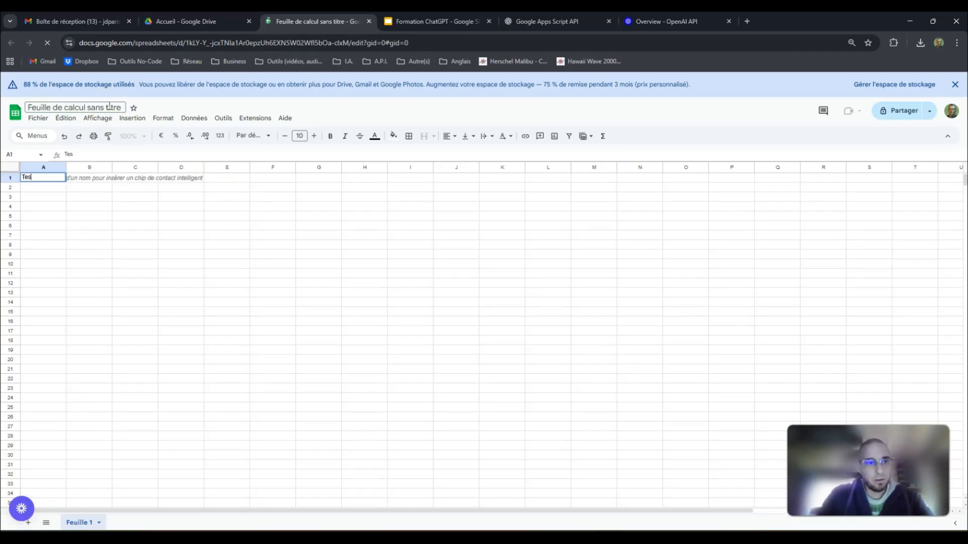
Rename the spreadsheet as "Test de l'API OPENAI et GooglesSheet" and clear the stray text from cell A1
click(110, 106)
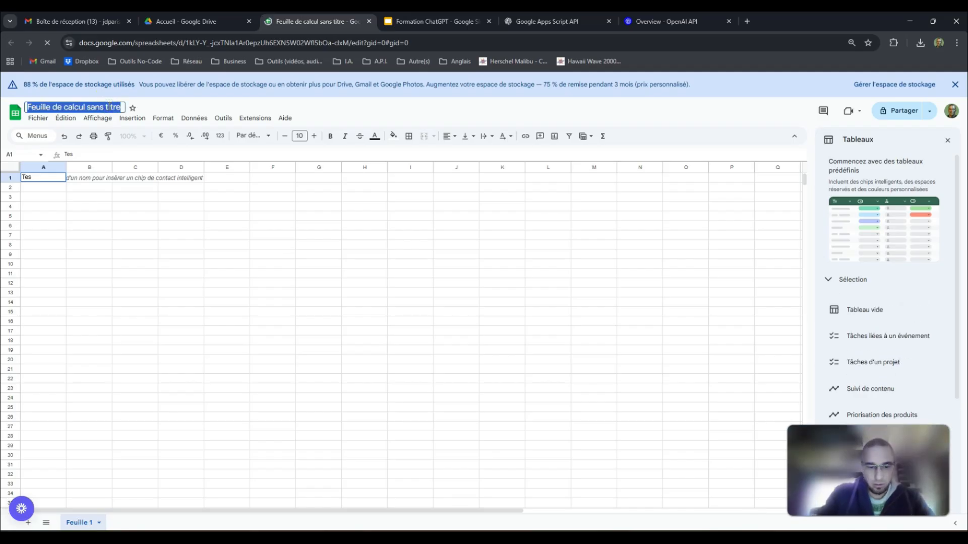
text(Test de )
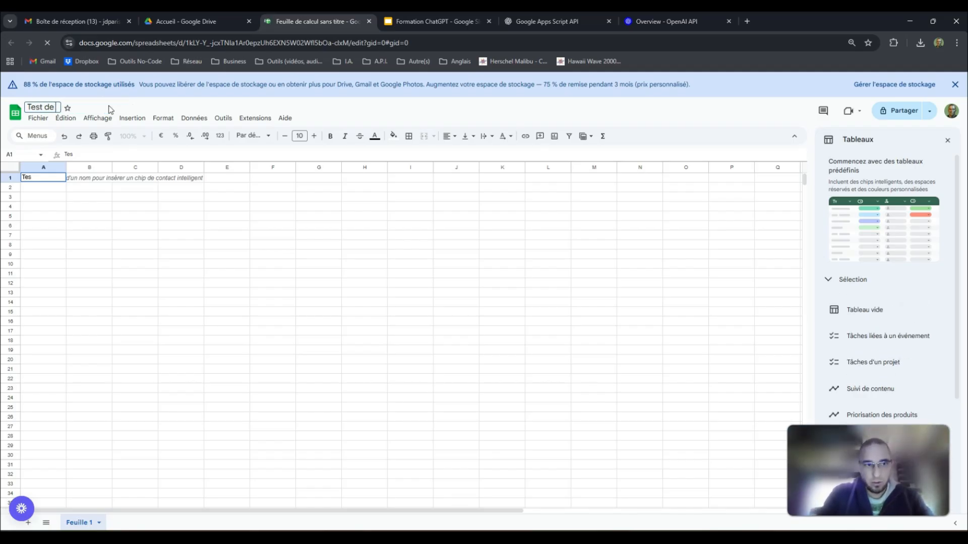
text(l'API OPENAI)
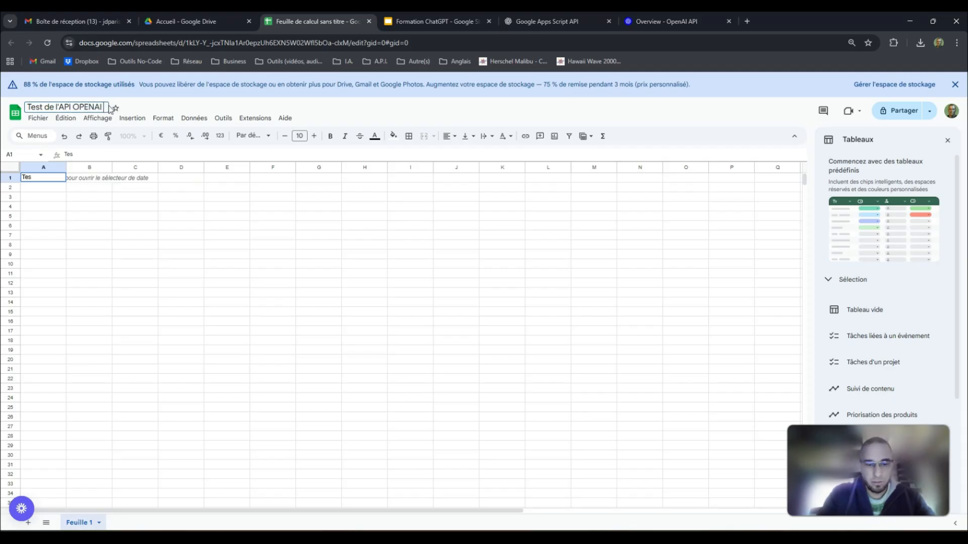
text( et)
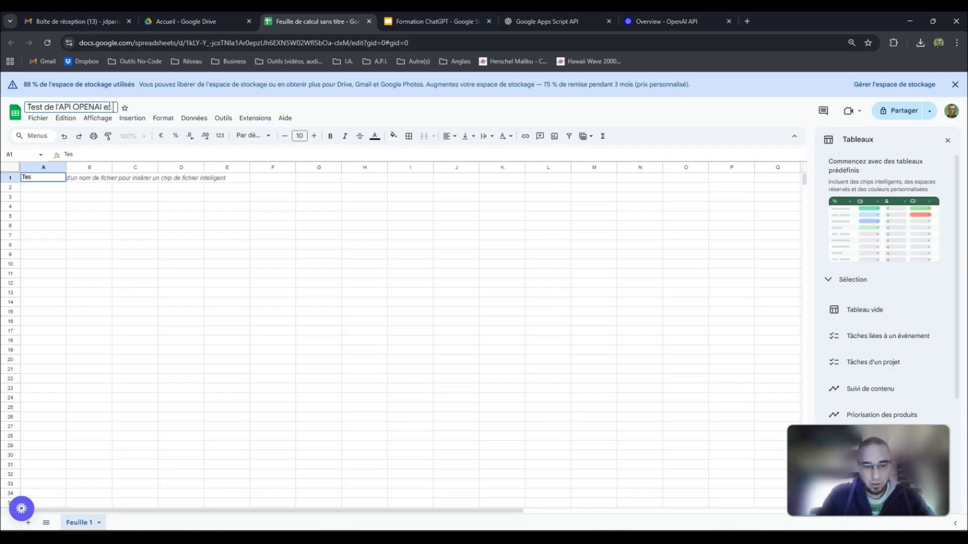
text( Googles)
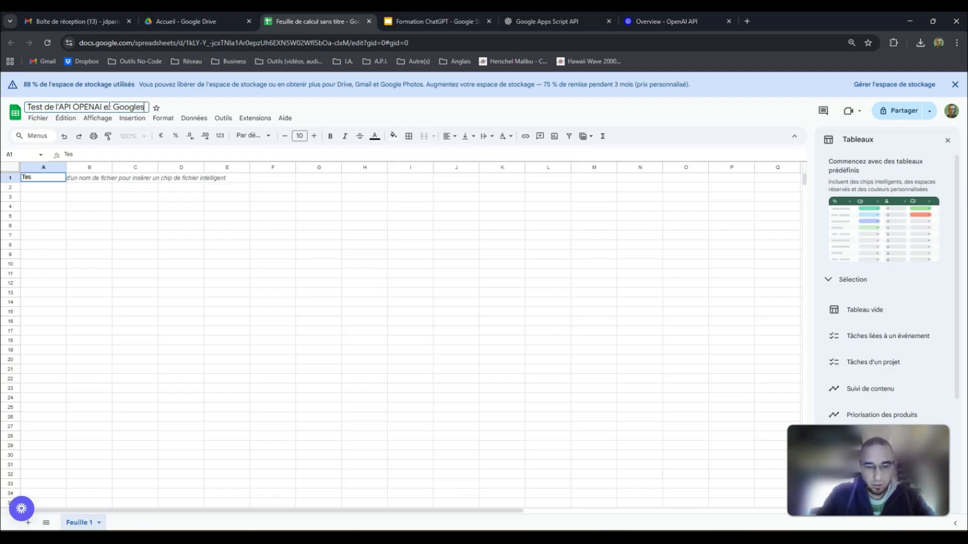
text(She)
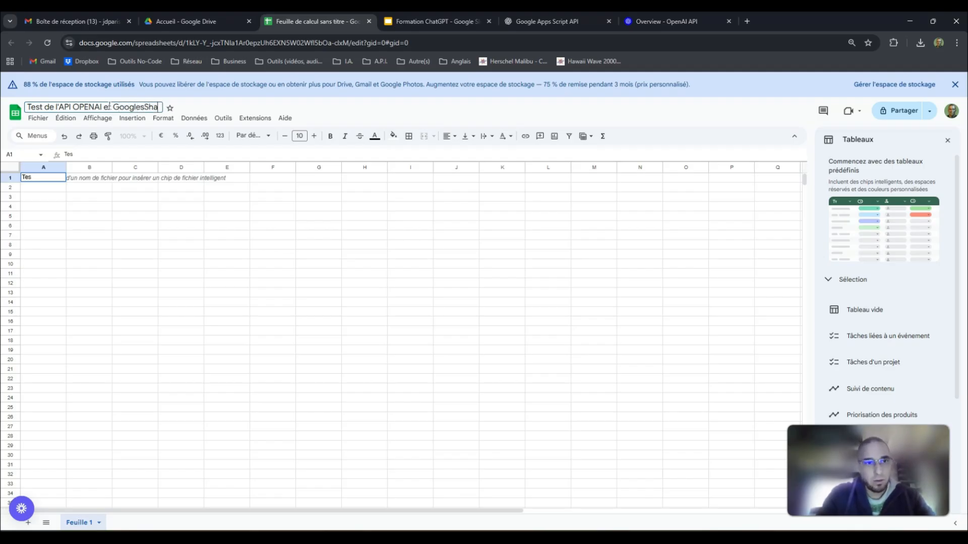
text(et)
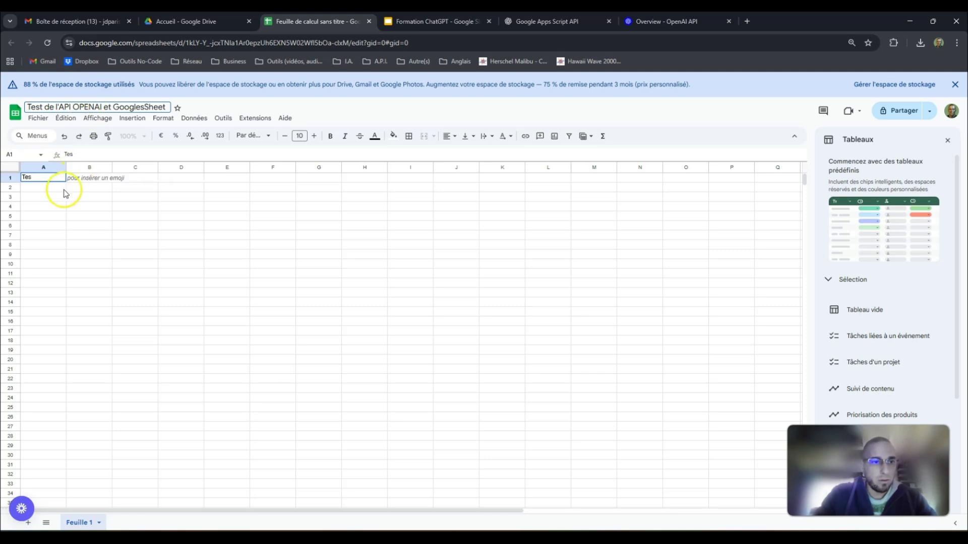
click(47, 178)
key(Delete)
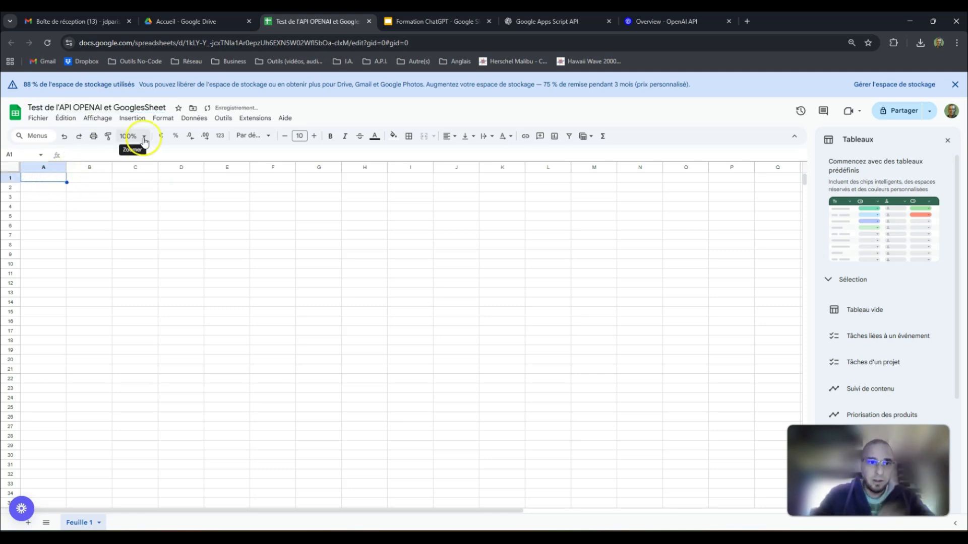
Open the Apps Script editor attached to this spreadsheet
click(252, 119)
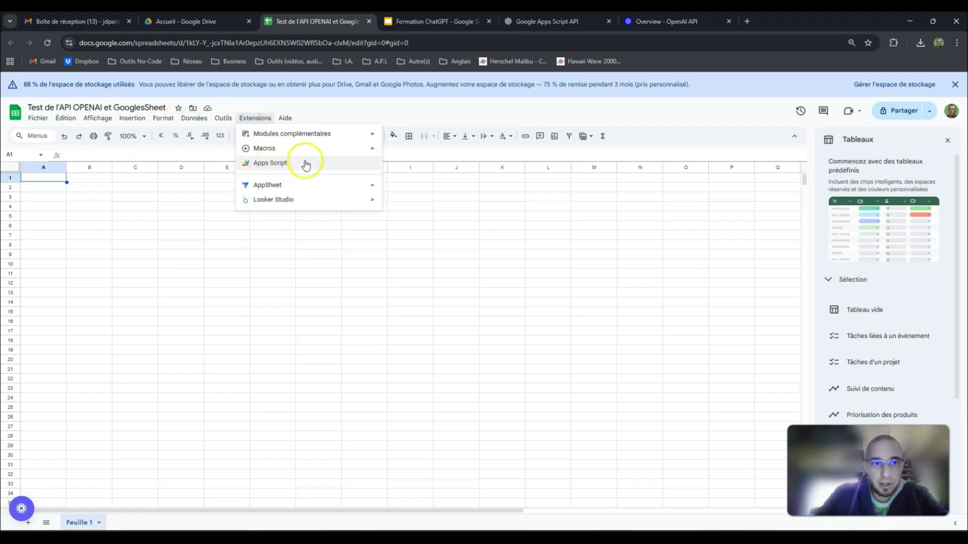
mouse_move(317, 134)
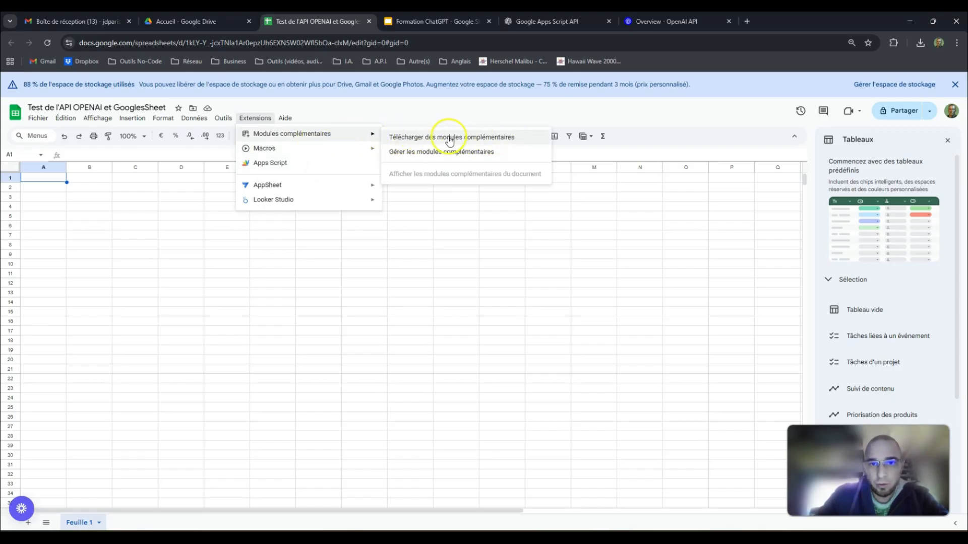
click(275, 164)
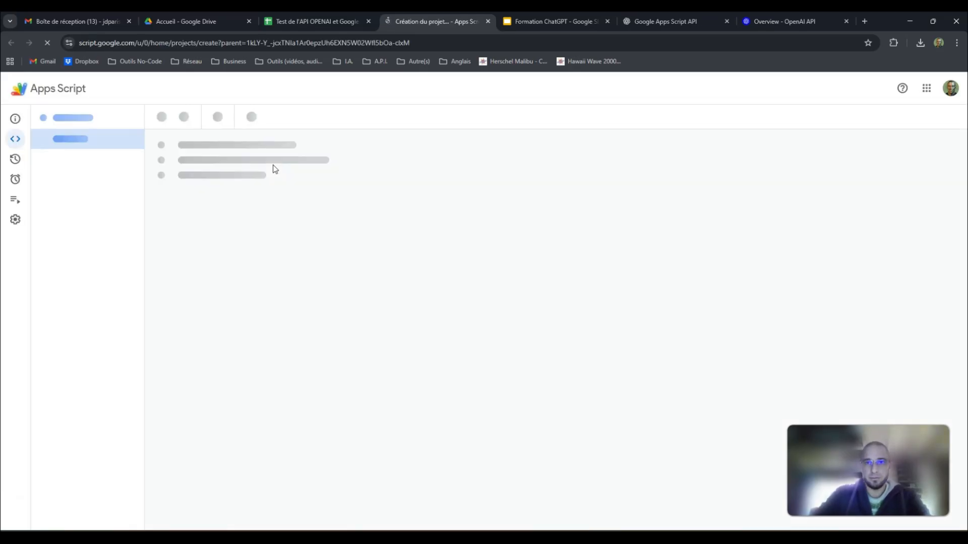
click(257, 165)
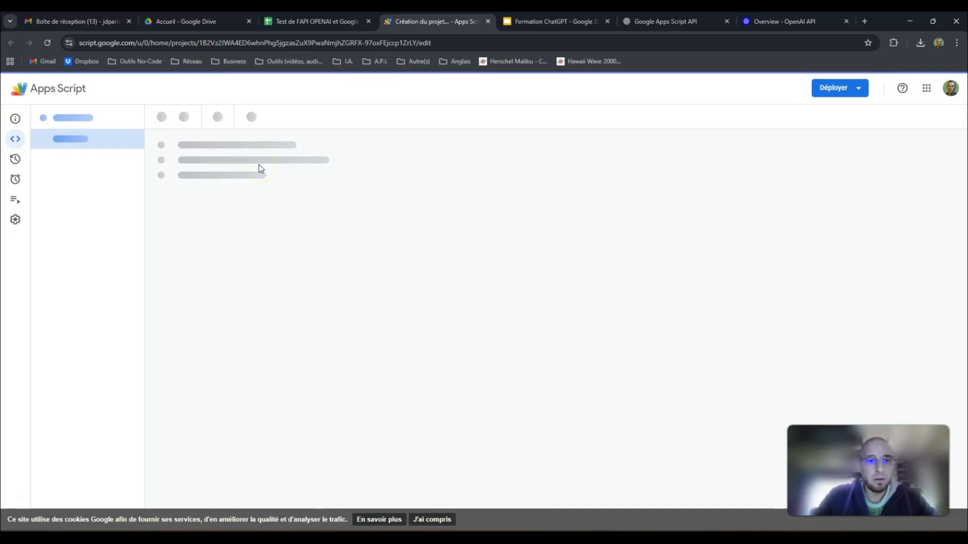
click(222, 156)
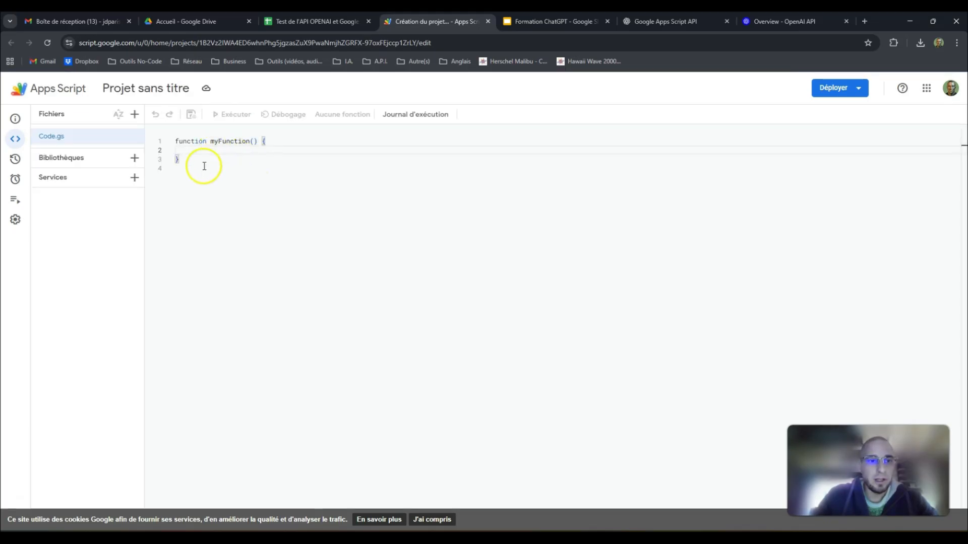
Replace the default myFunction code in Code.gs with the script copied from ChatGPT
drag(192, 164, 166, 138)
key(BackSpace)
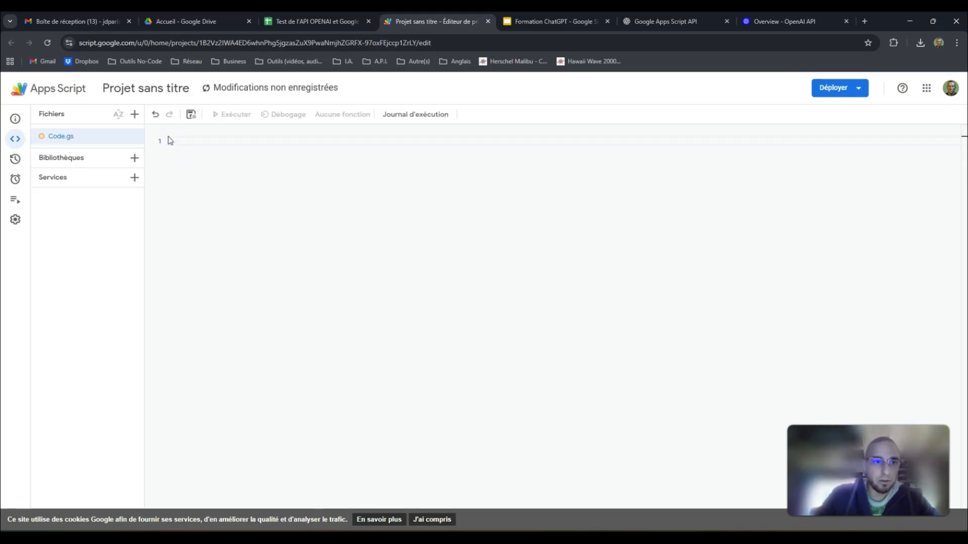
click(305, 156)
key(ctrl+v)
click(308, 181)
scroll(308, 181, up, 1)
scroll(313, 176, down, 1)
scroll(317, 187, up, 1)
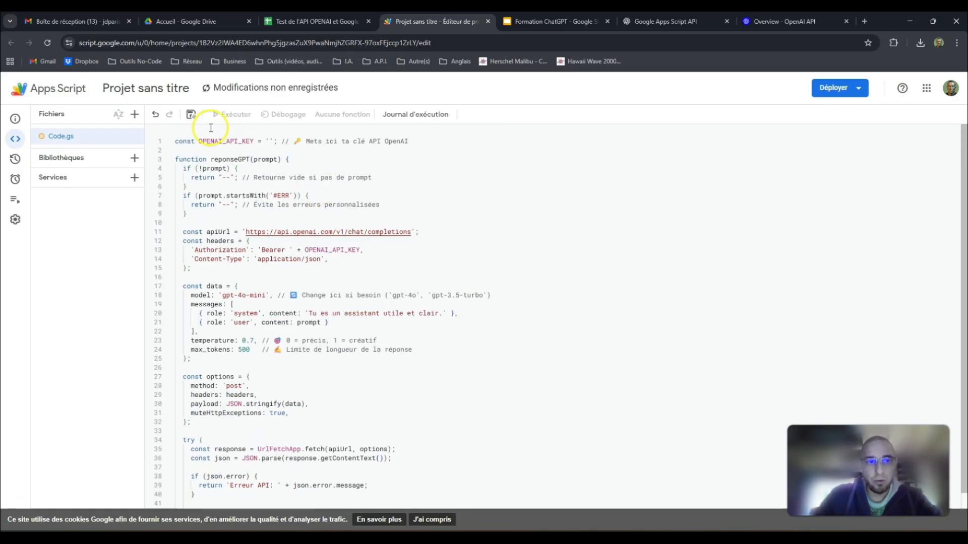
Place the cursor between the empty quotes of the OPENAI_API_KEY constant on line 1
click(176, 141)
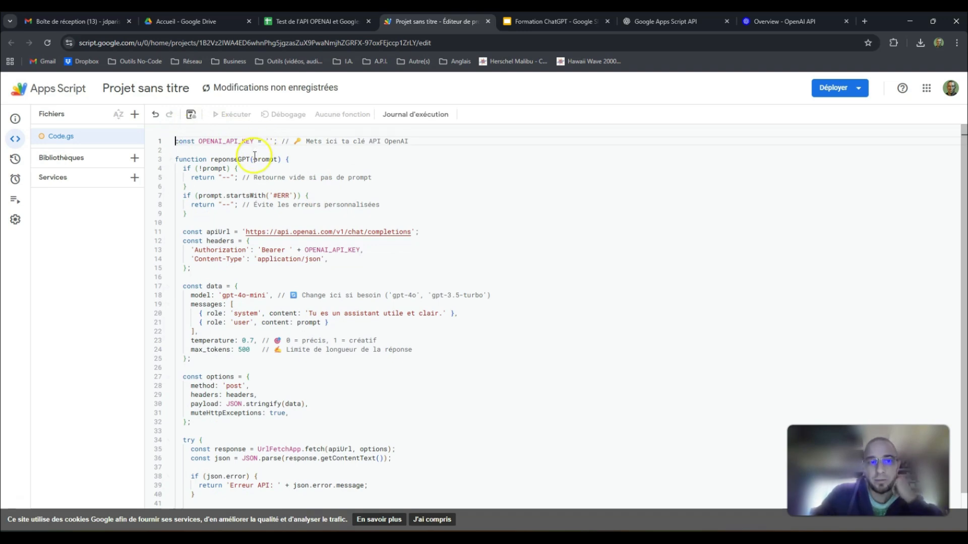
click(267, 140)
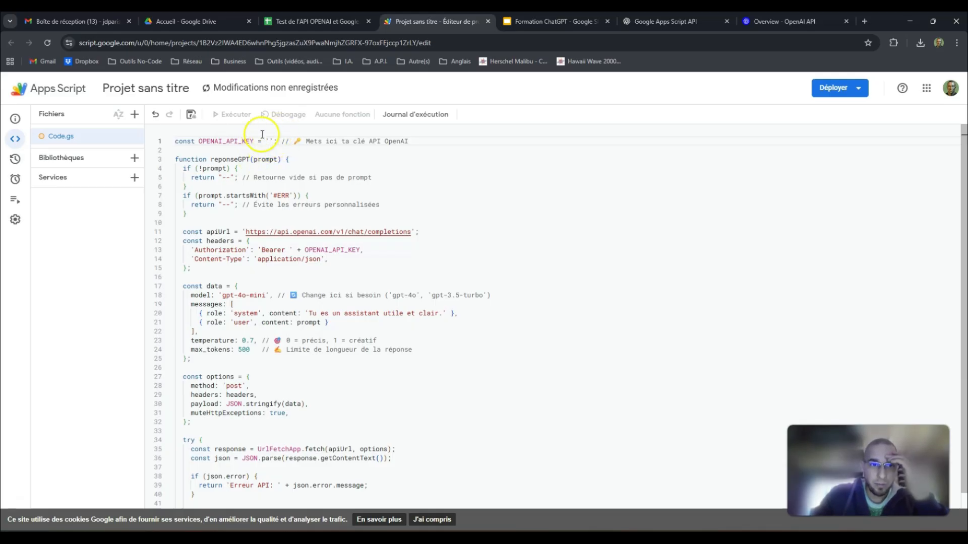
click(272, 141)
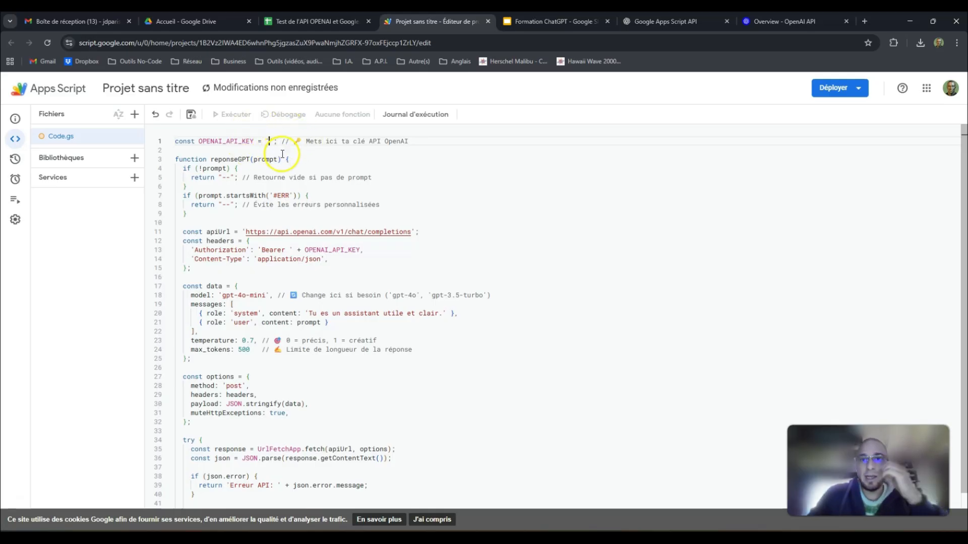
click(775, 20)
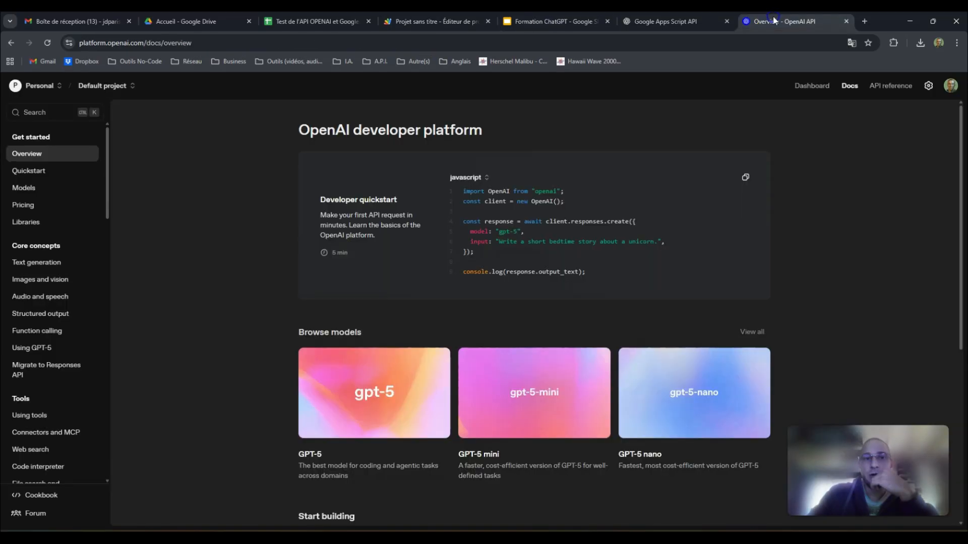
click(146, 44)
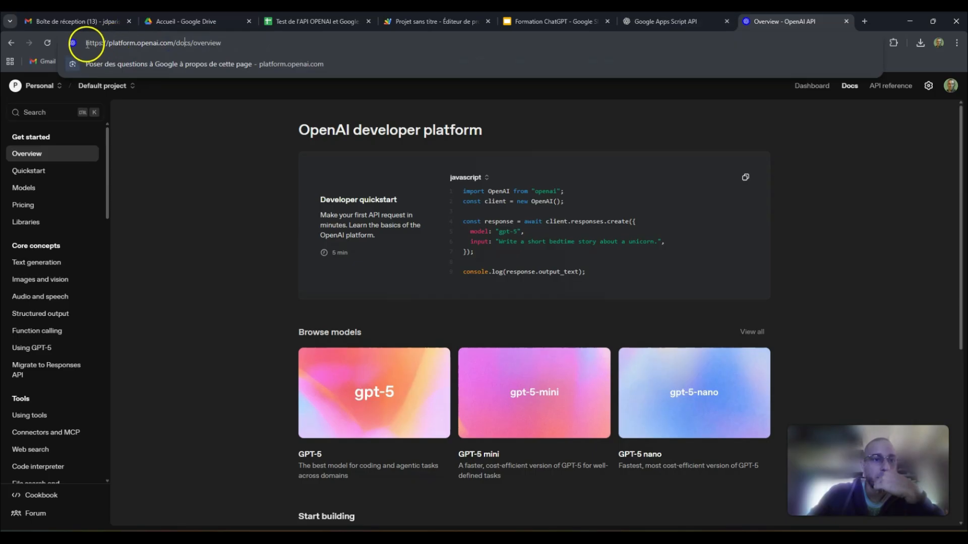
drag(86, 44, 171, 41)
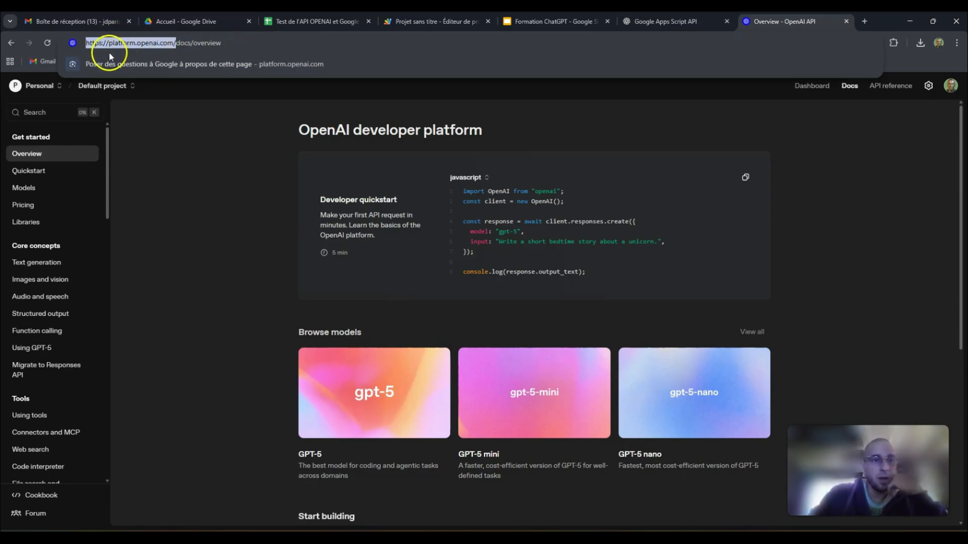
drag(222, 43, 180, 48)
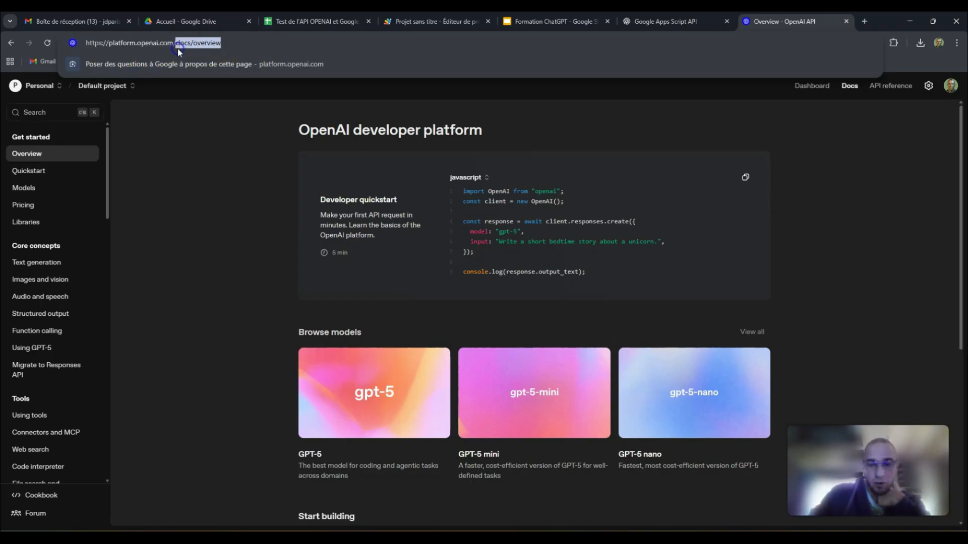
key(BackSpace)
key(Return)
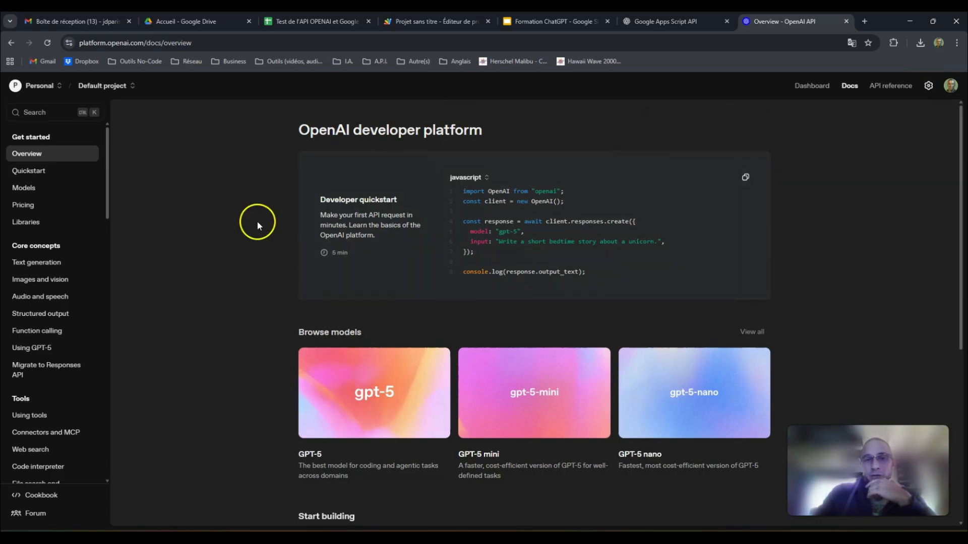
Go to the account's profile settings and open the organization's API keys page
click(951, 87)
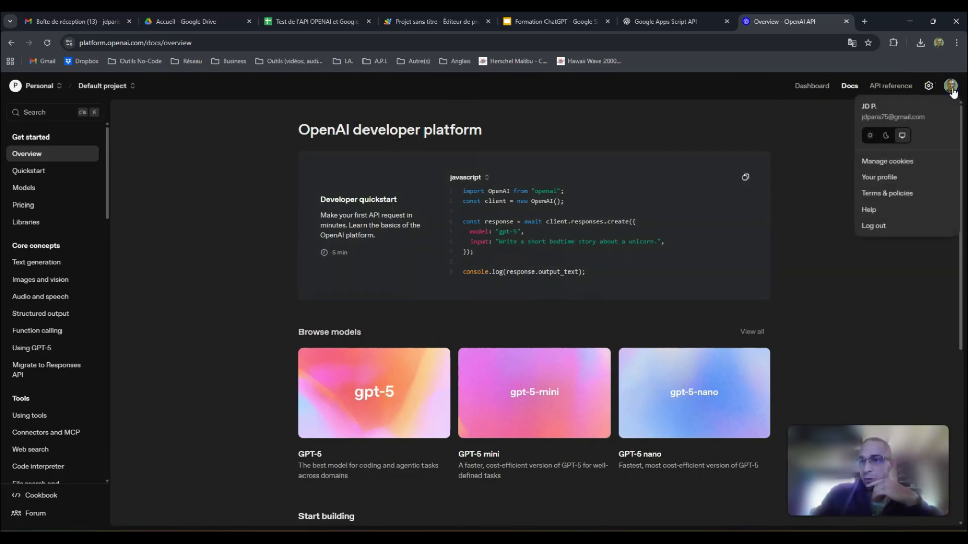
click(885, 181)
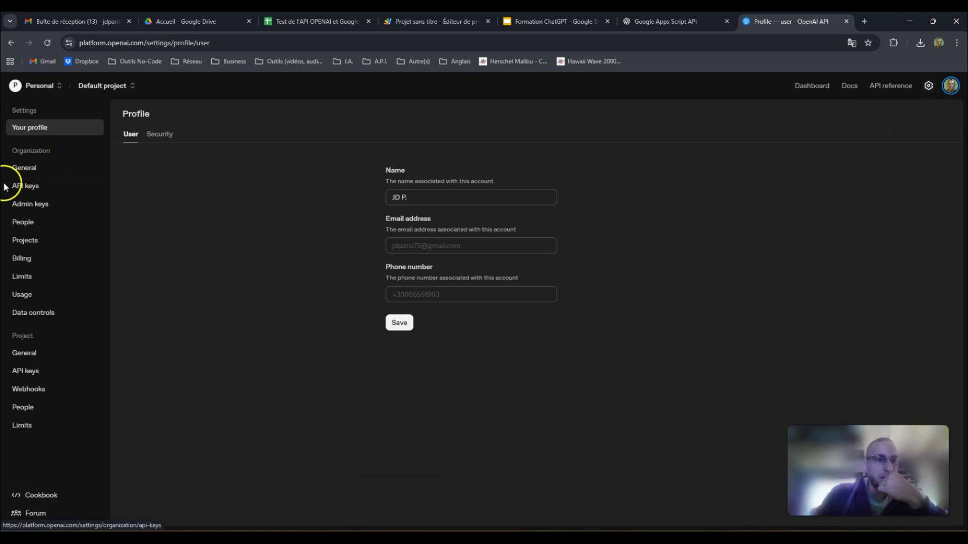
click(42, 187)
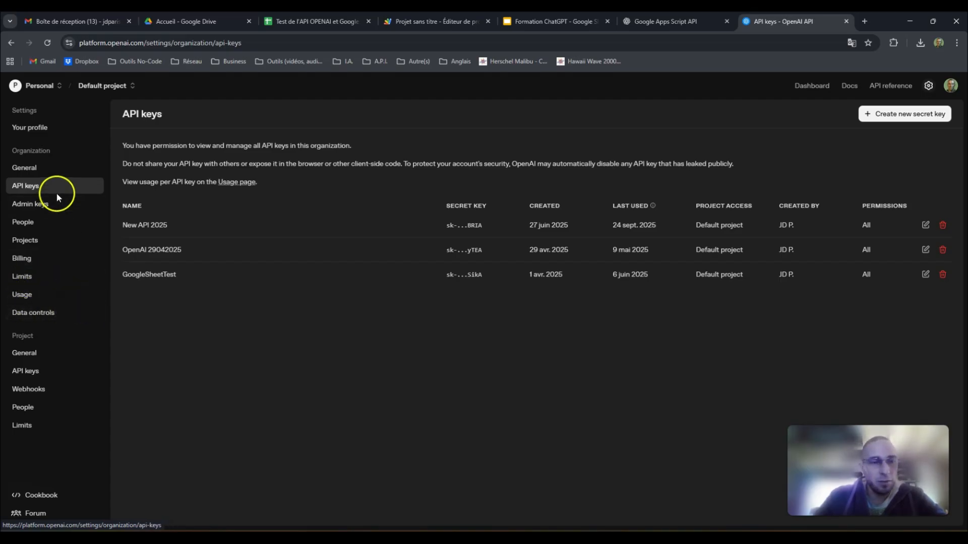
Create a new secret key named "Test API GoogleSheet" in the Default project
click(917, 120)
click(415, 292)
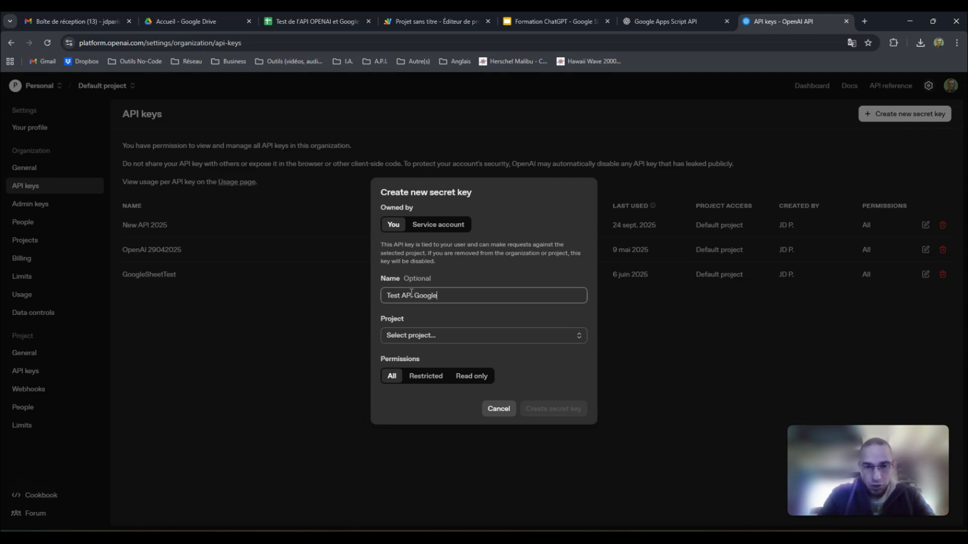
click(437, 335)
click(436, 355)
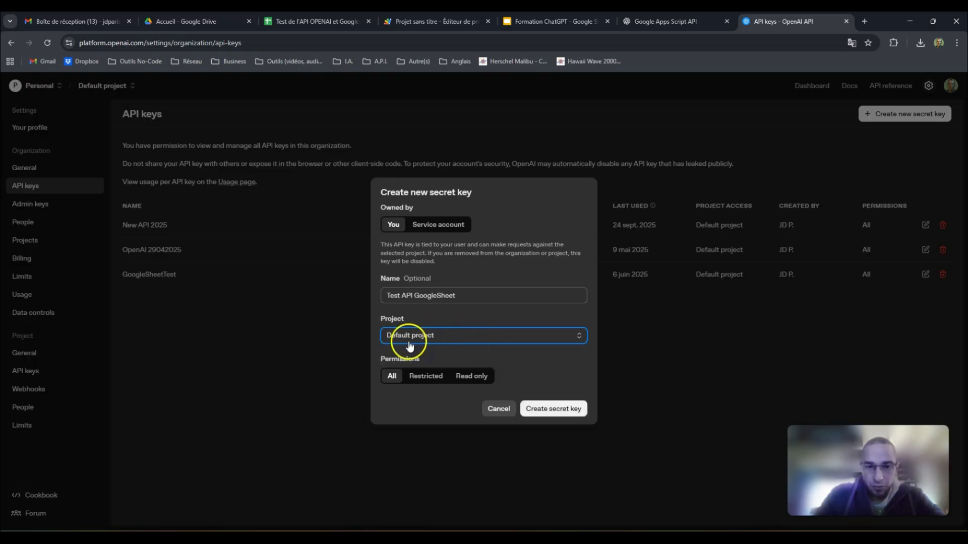
click(560, 409)
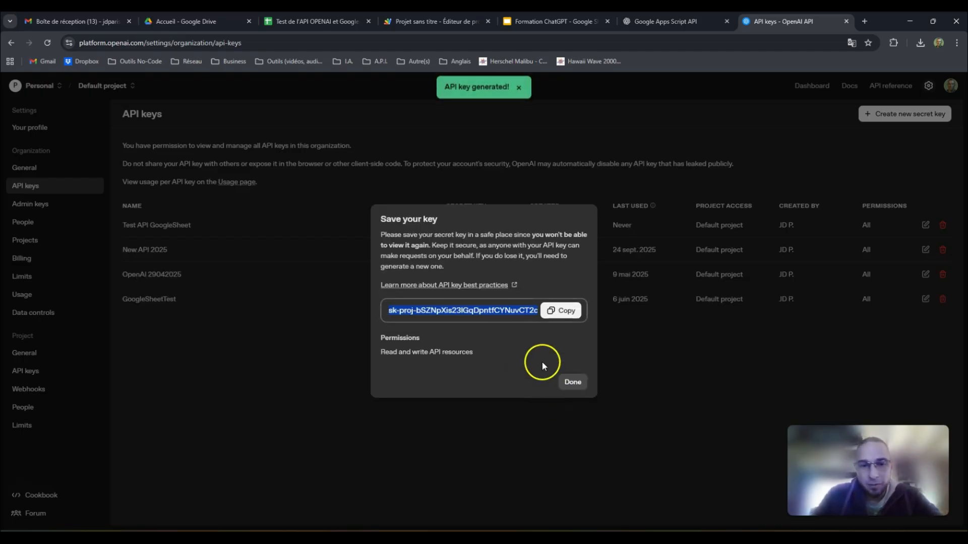
Copy the generated API key and paste it between the quotes of the OPENAI_API_KEY constant in the Apps Script editor
double_click(510, 312)
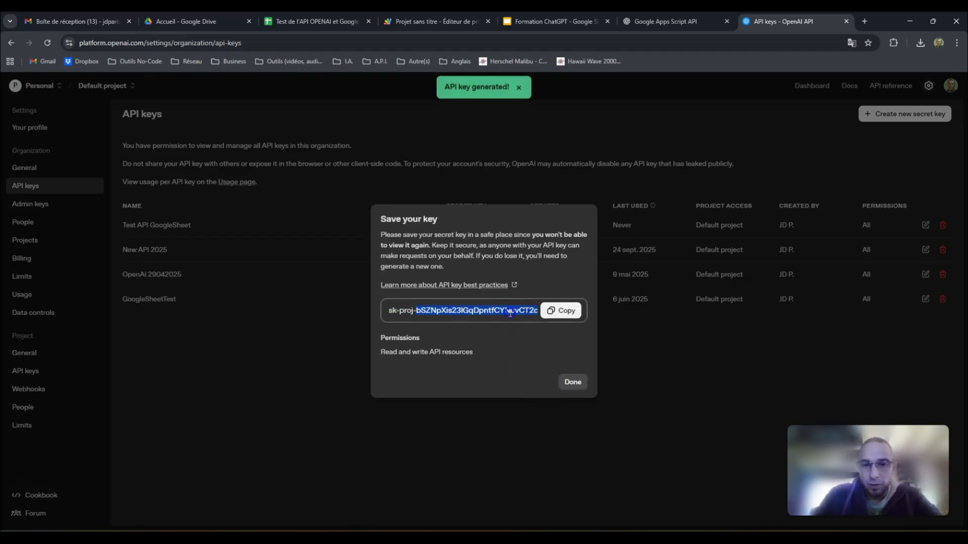
click(564, 311)
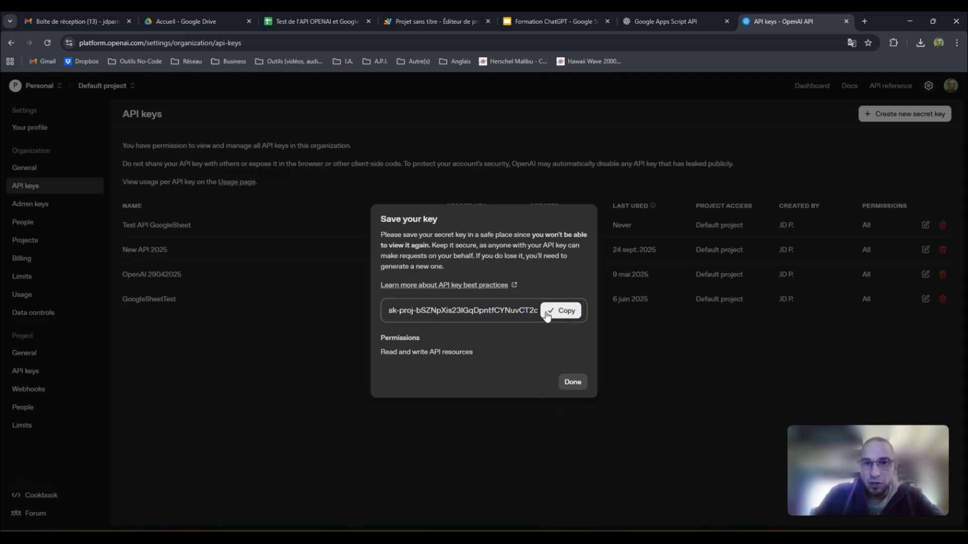
click(416, 21)
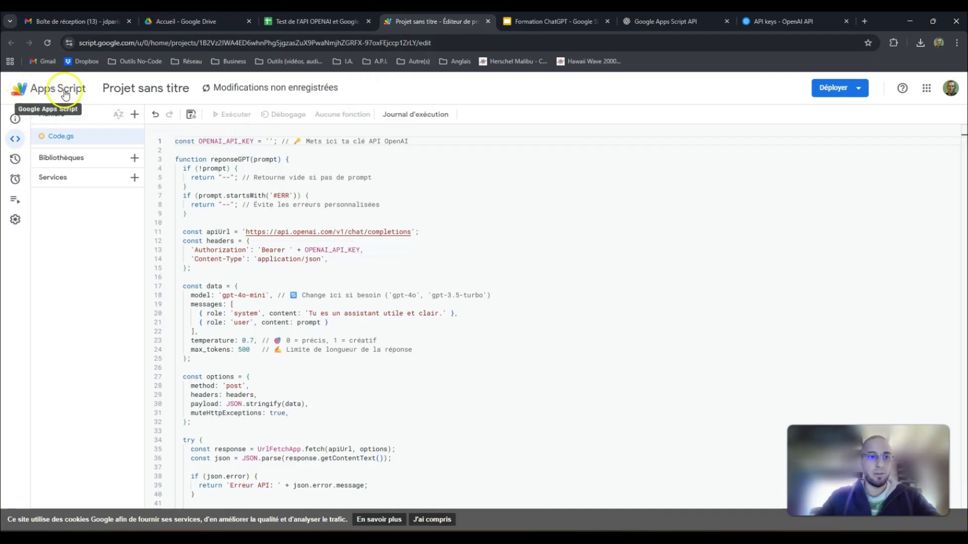
click(274, 142)
key(ctrl+v)
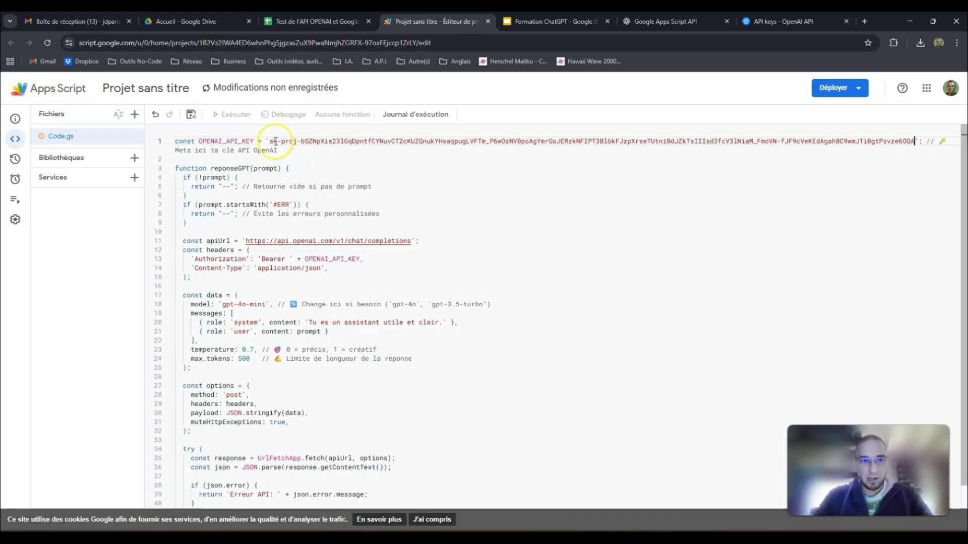
click(439, 191)
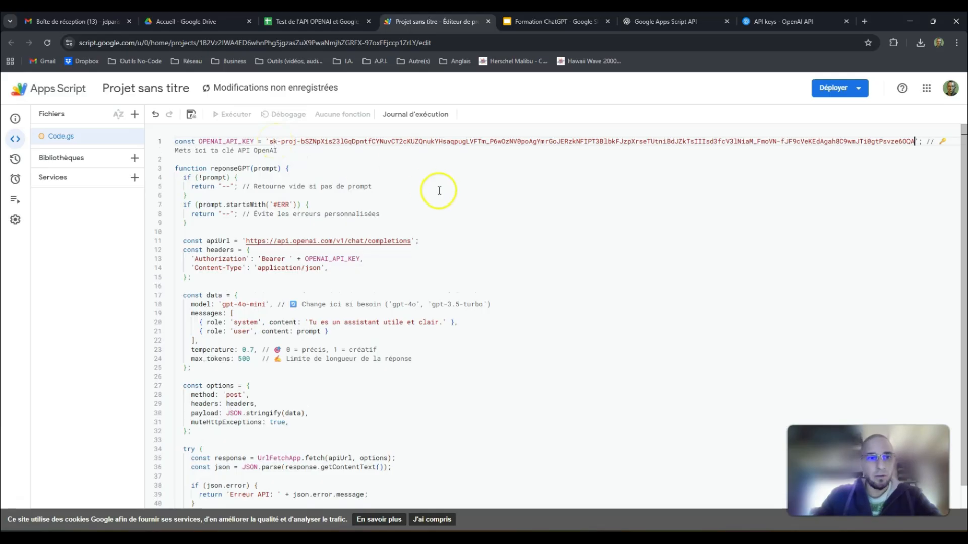
Rename the Apps Script project as "Test API GoogleSheet" and save it
click(157, 89)
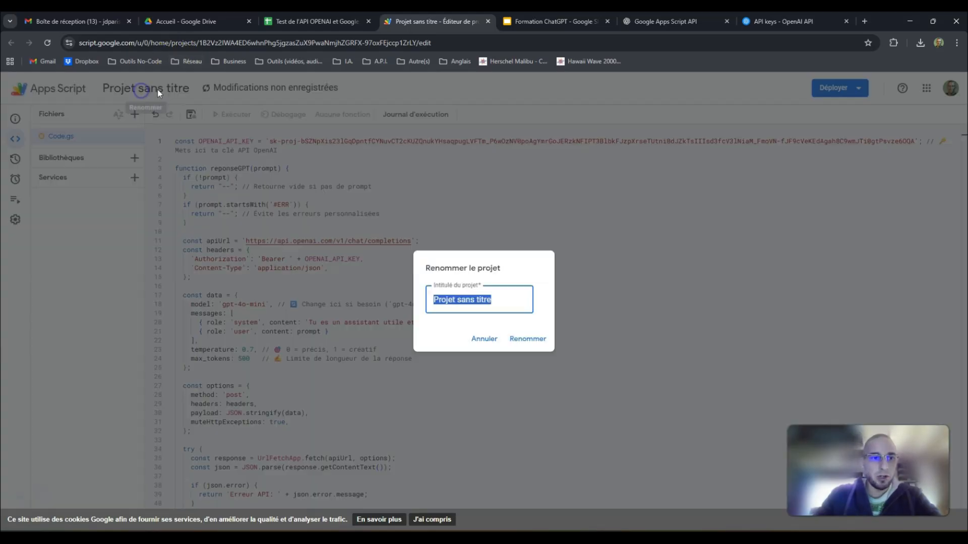
text(Test API GoogleSheet)
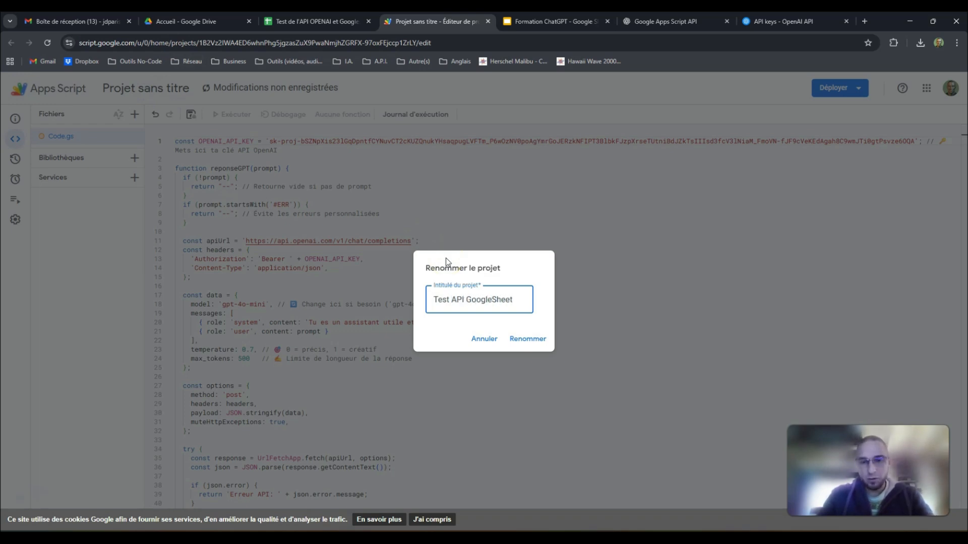
click(528, 338)
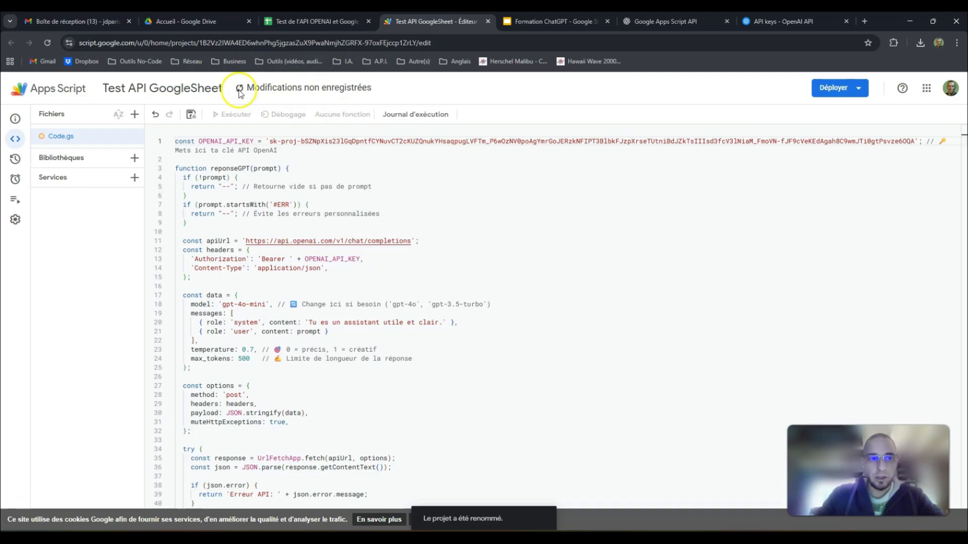
click(192, 116)
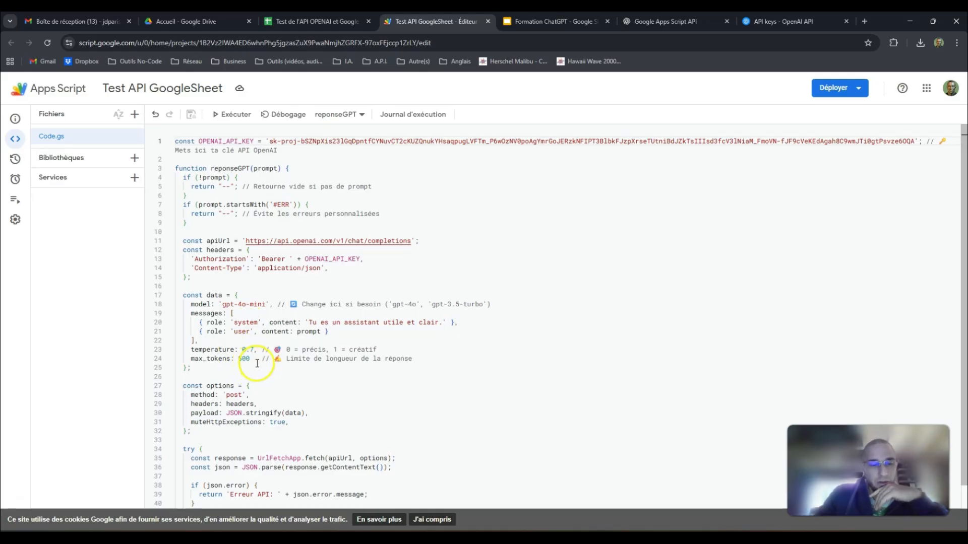
scroll(371, 235, down, 1)
scroll(372, 237, up, 1)
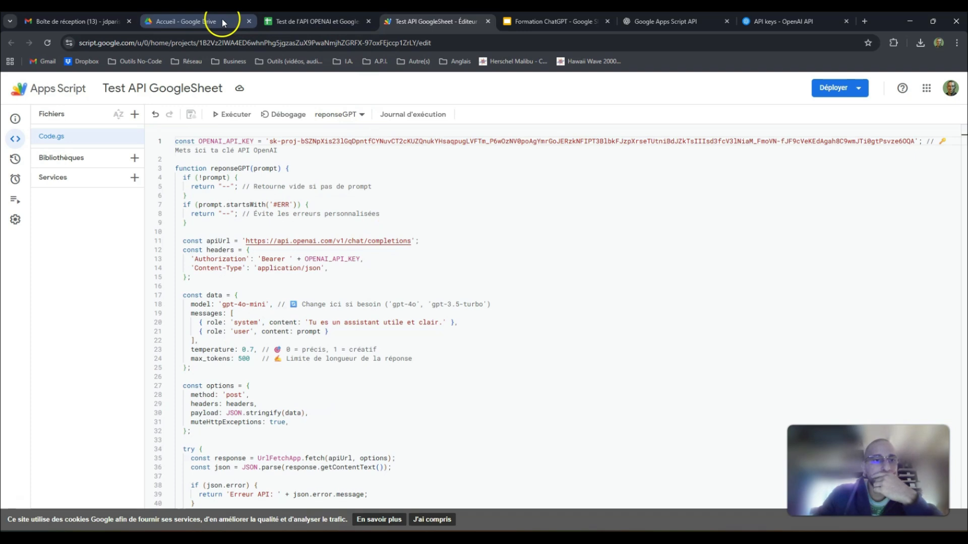
click(312, 21)
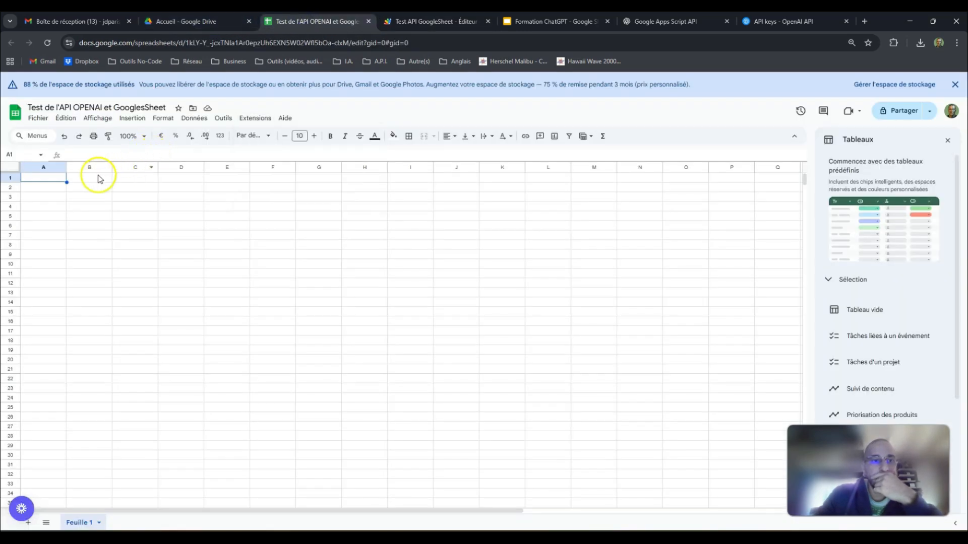
click(50, 187)
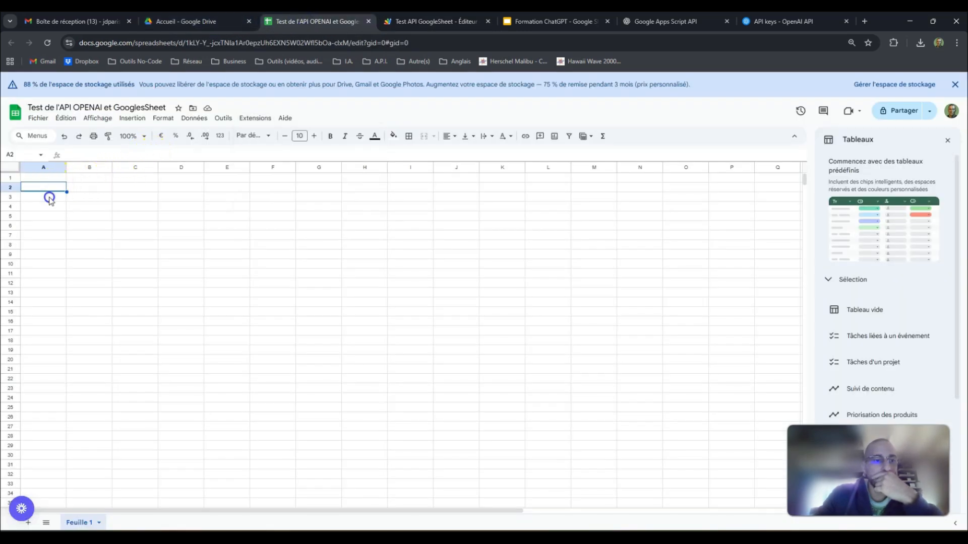
click(425, 21)
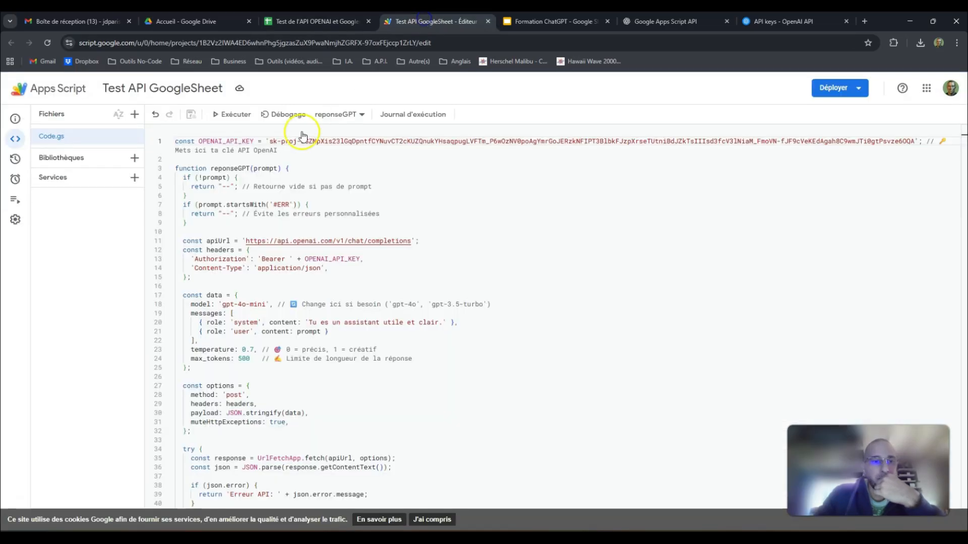
Copy the function call reponseGPT(prompt) from line 3 of the script
double_click(213, 166)
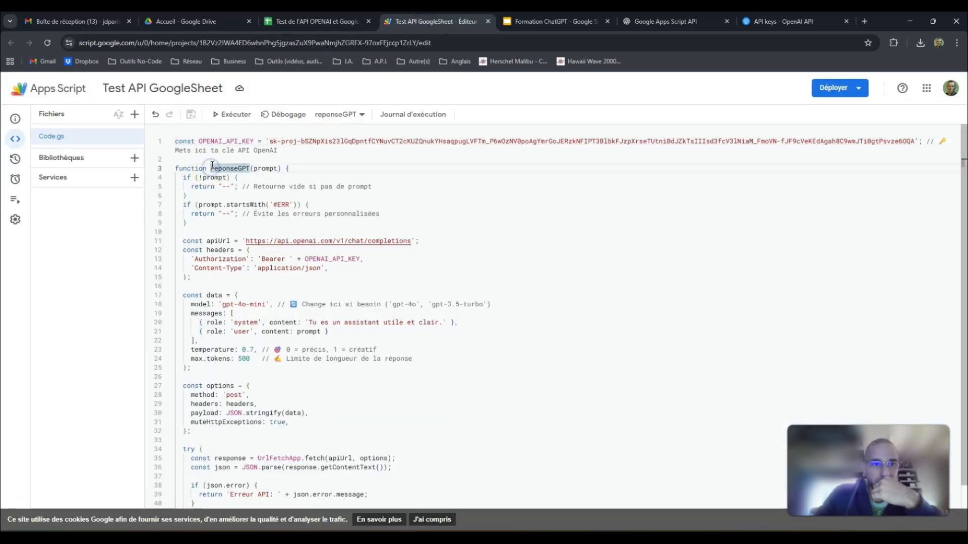
drag(223, 166, 280, 166)
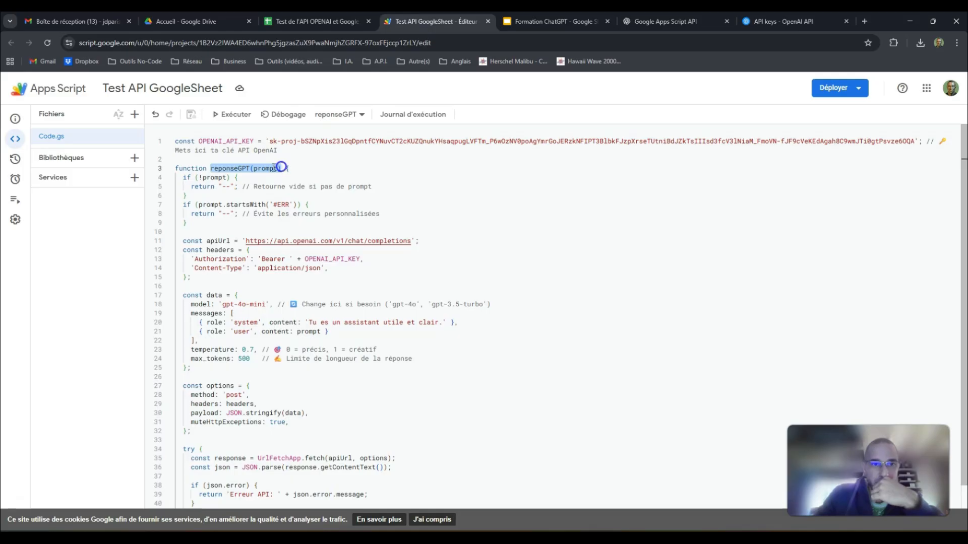
right_click(267, 168)
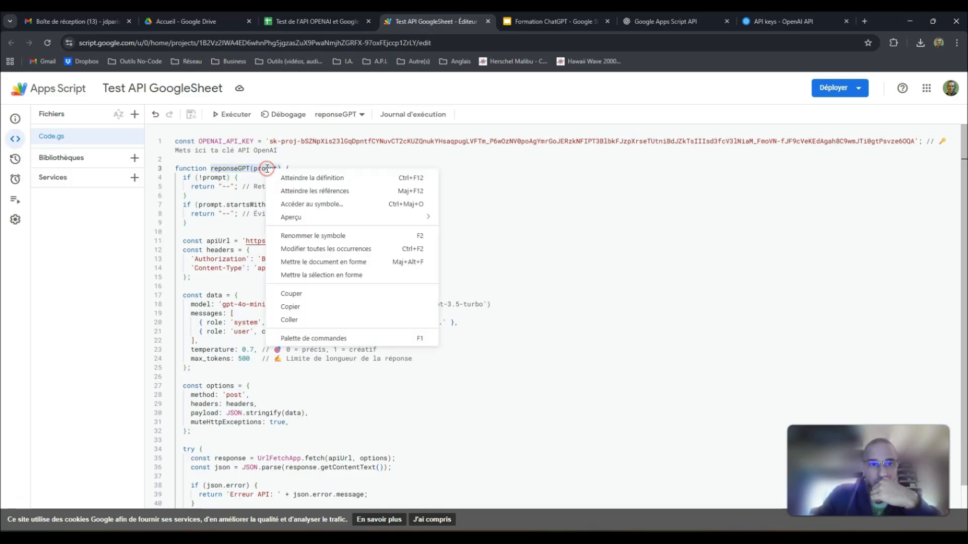
click(311, 303)
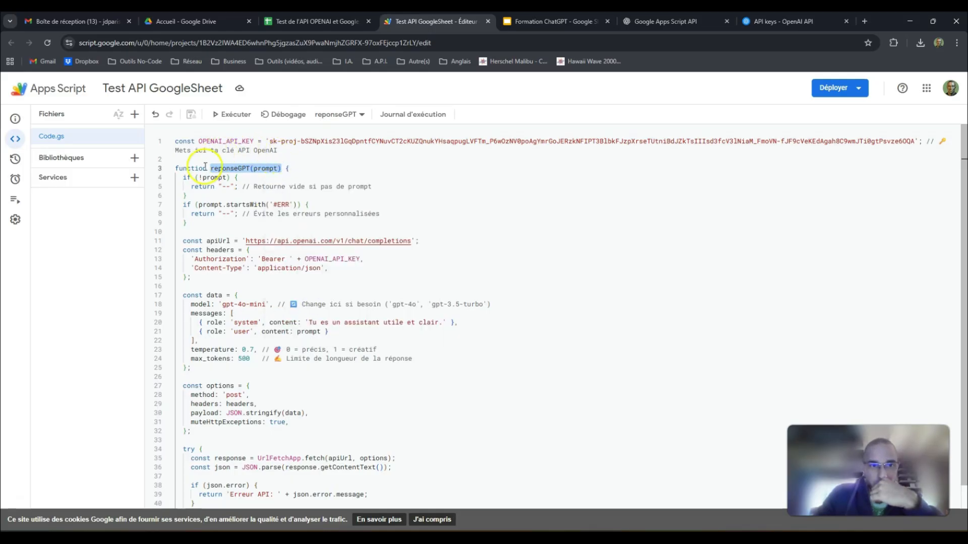
Switch to the spreadsheet and start a formula in cell E6 with an equals sign followed by the copied reponseGPT(prompt) call
click(322, 21)
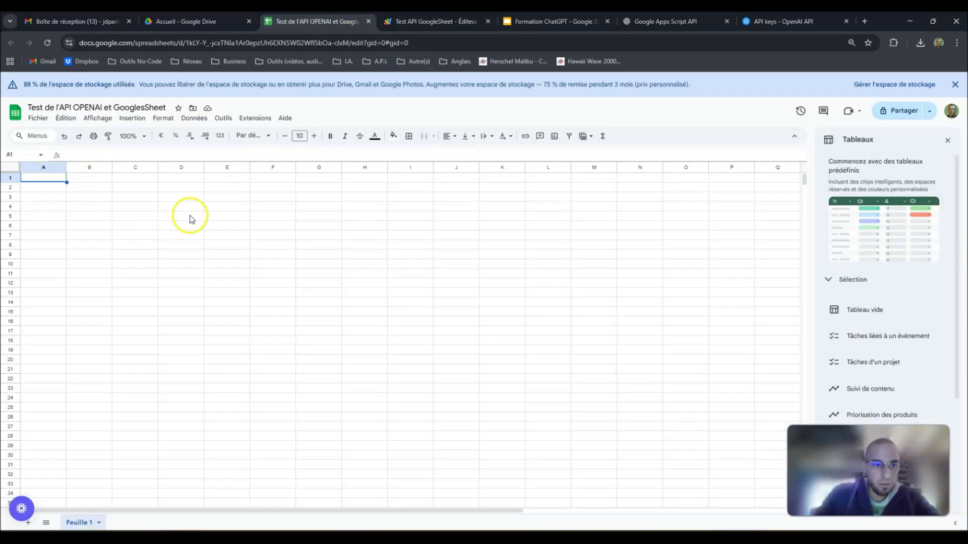
click(233, 226)
double_click(234, 227)
text(=respon)
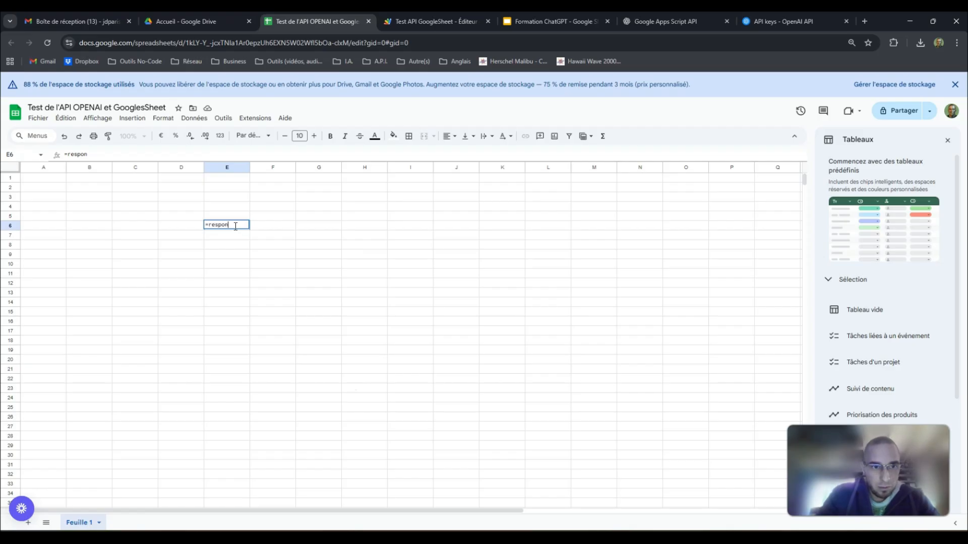
key(BackSpace)
key(BackSpace)
key(BackSpace)
key(BackSpace)
key(BackSpace)
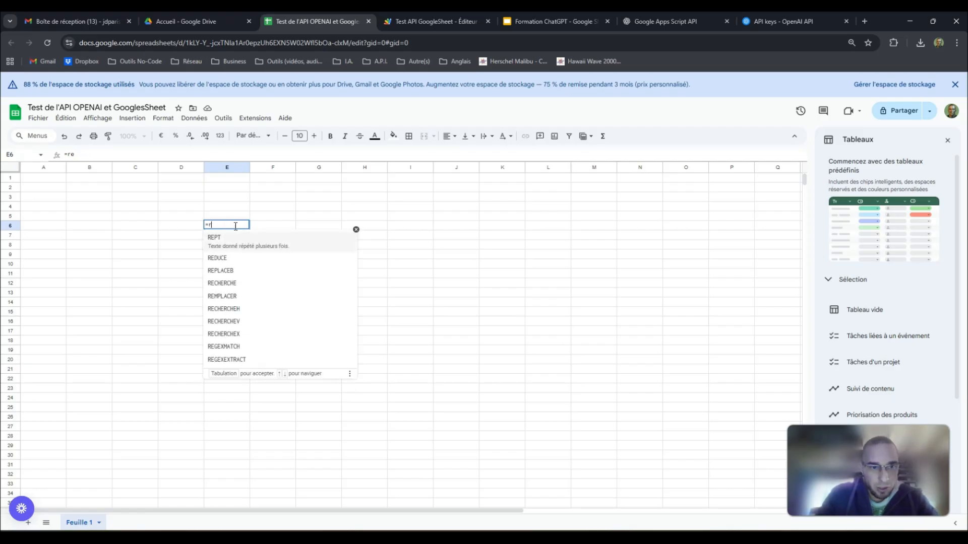
key(ctrl+v)
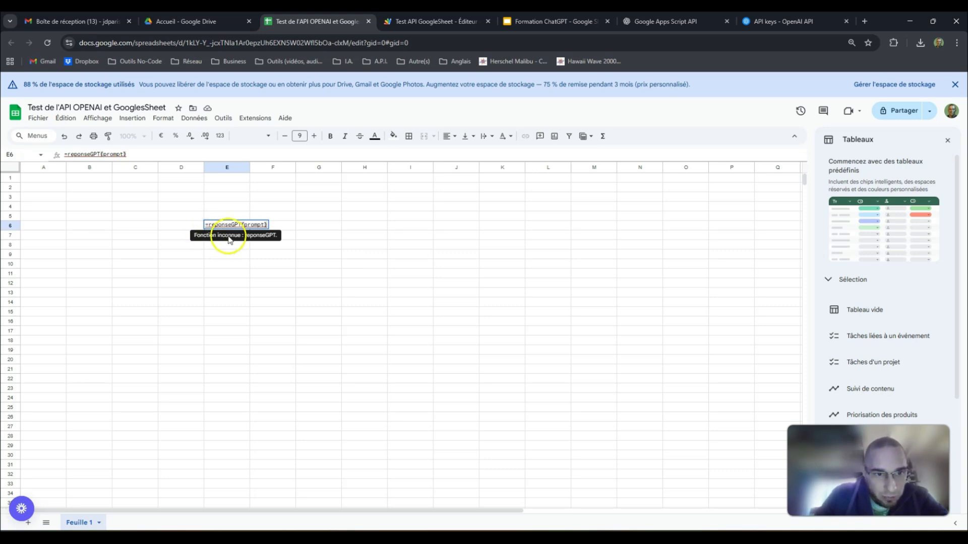
Replace the prompt argument with "Comment je m'appelle ?" in quotes and commit the formula in E6
double_click(259, 225)
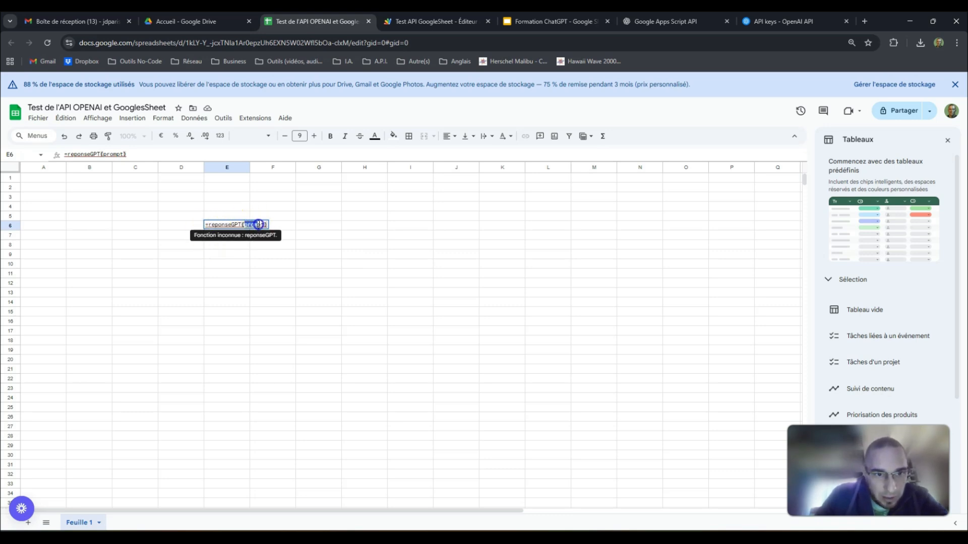
text(")
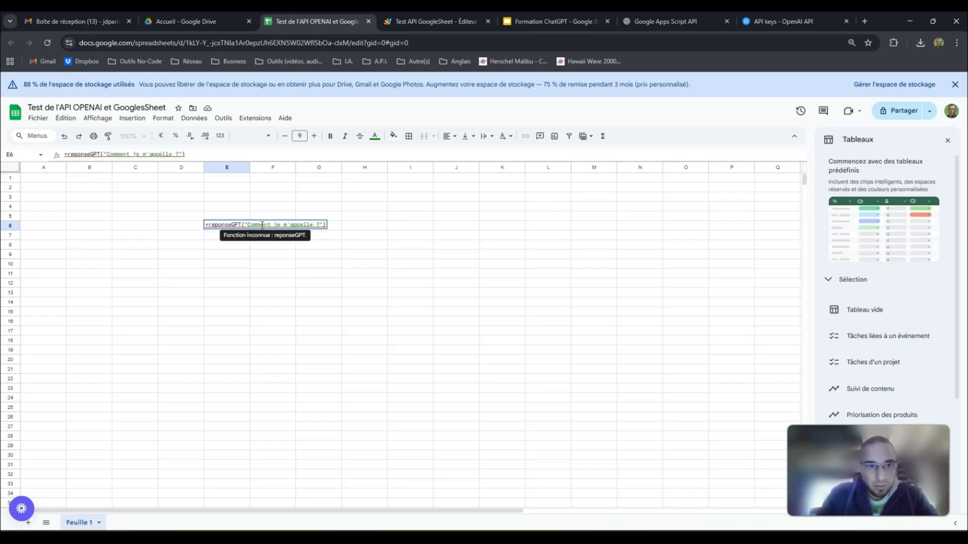
key(Return)
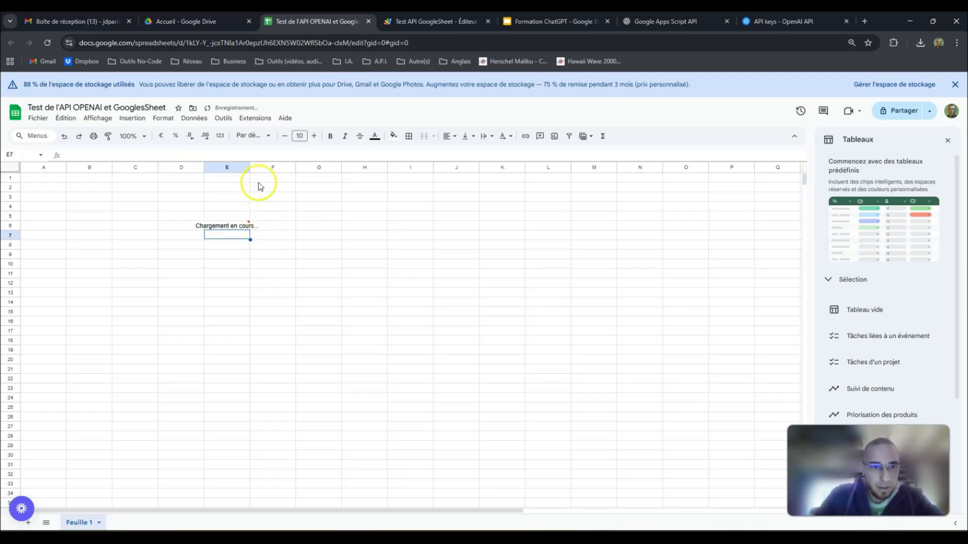
Widen column E to fit the reply in E6 and close the predefined tables suggestions
drag(250, 167, 458, 166)
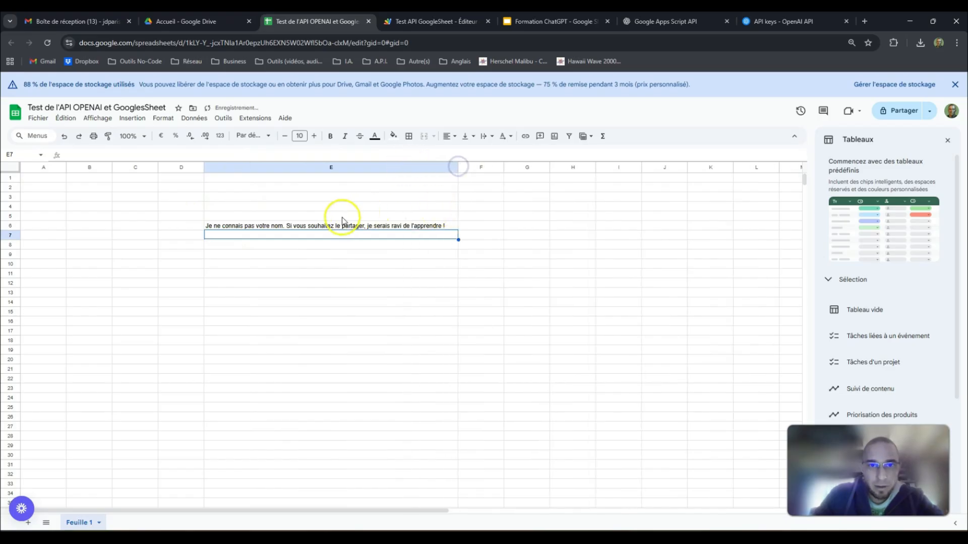
click(419, 21)
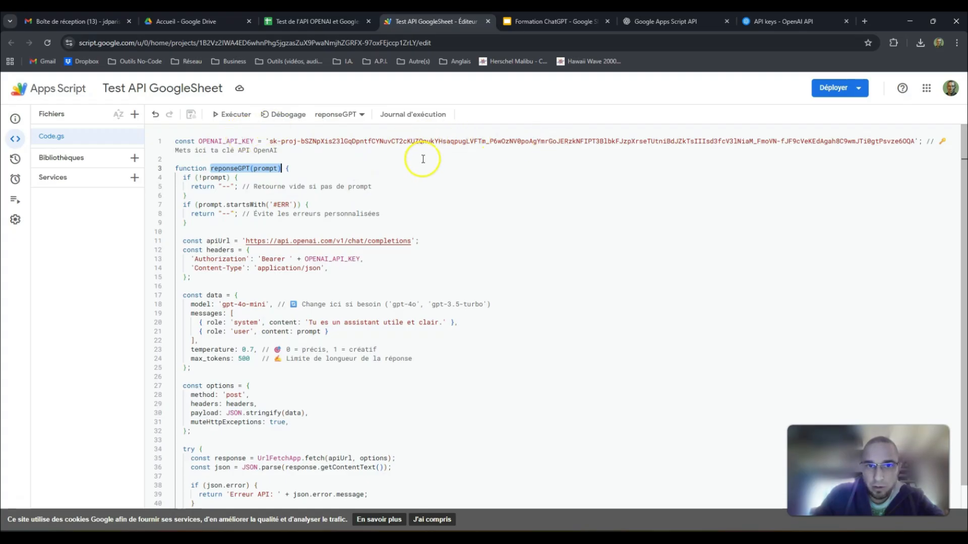
click(318, 20)
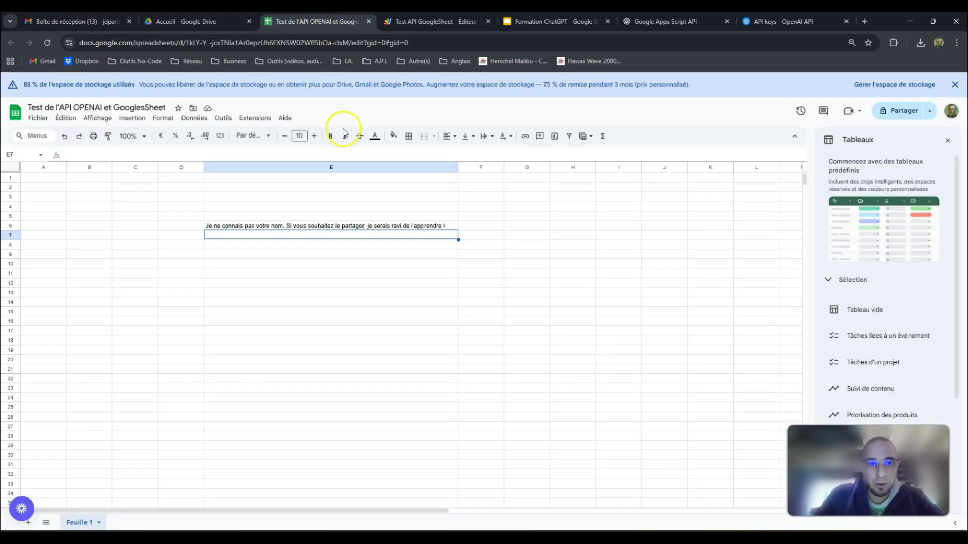
click(336, 227)
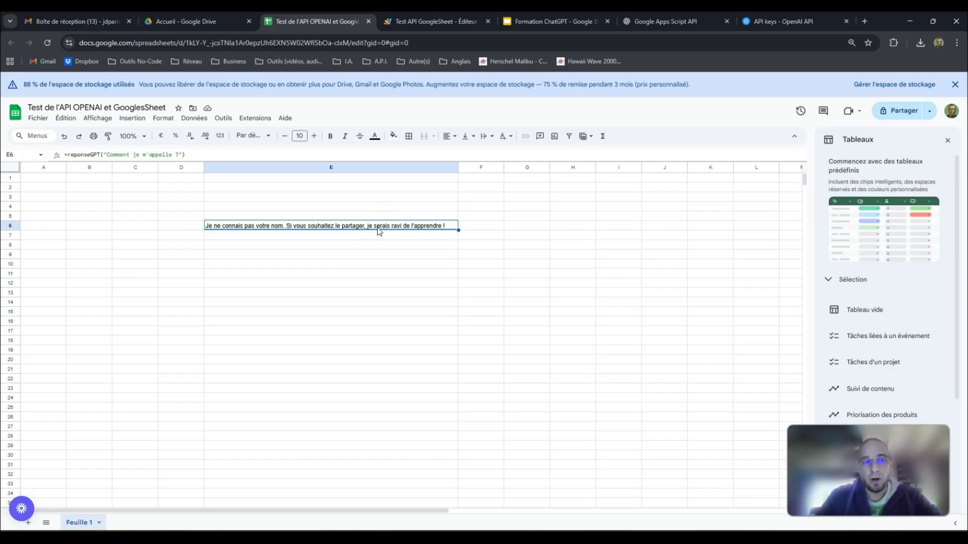
click(948, 141)
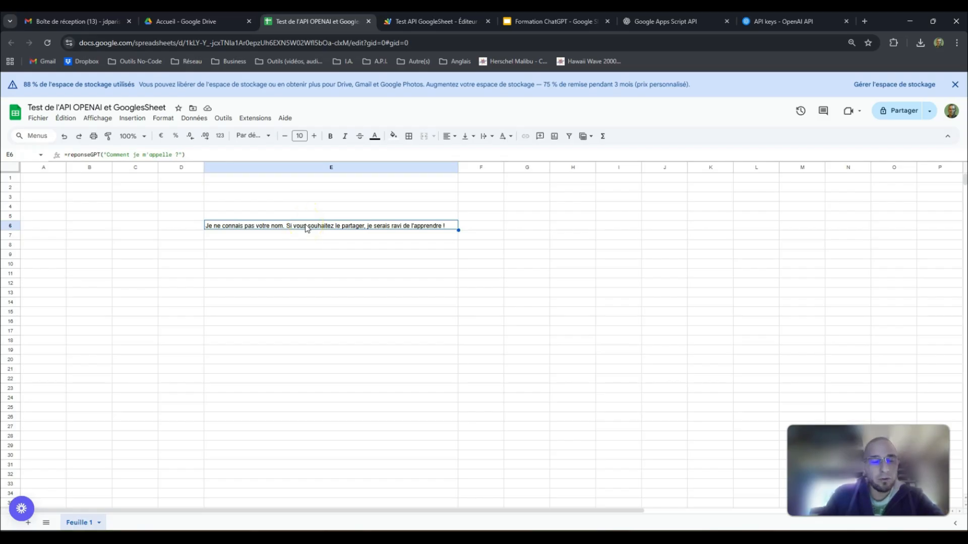
Clear the test formula from cell E6 and narrow column E
click(237, 235)
click(241, 225)
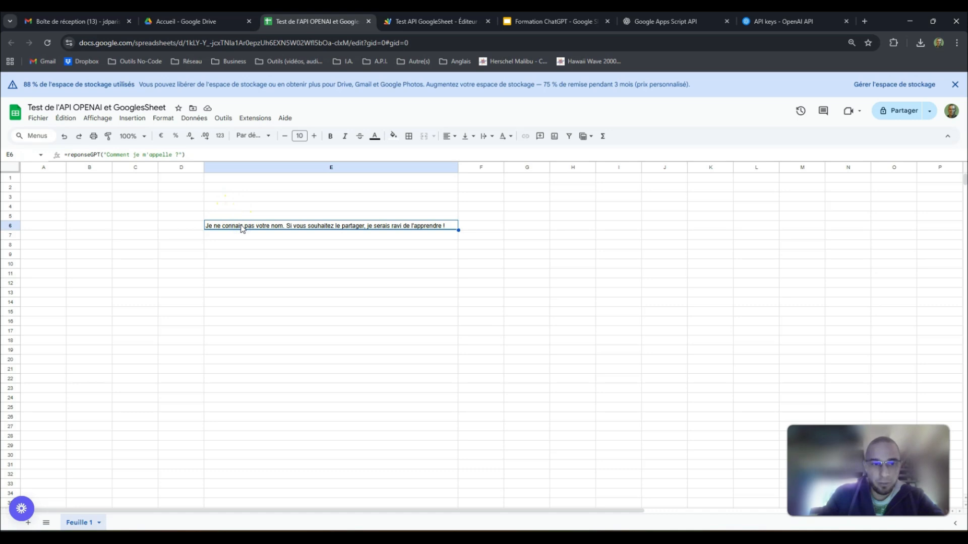
key(Delete)
drag(458, 166, 275, 167)
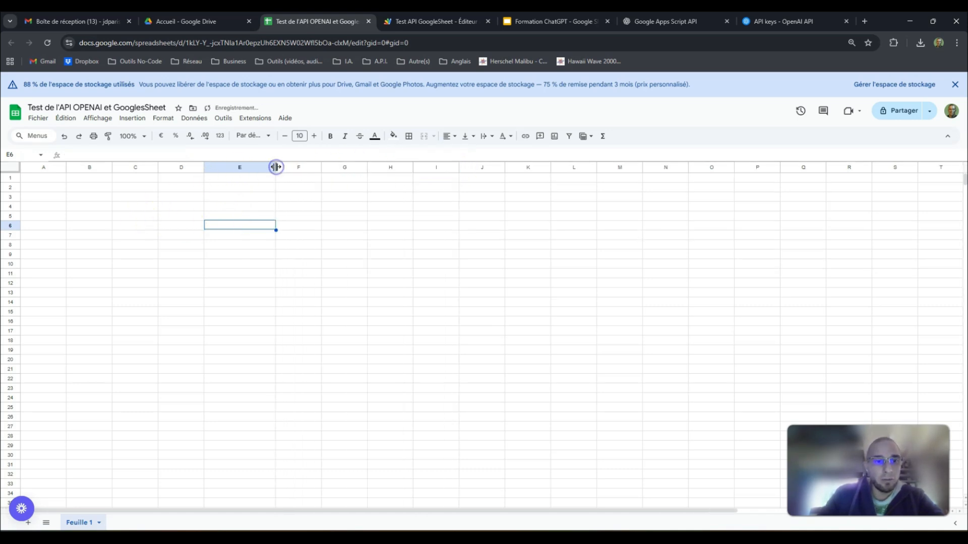
Enter "Résumer" in cell A1 and move it down to A2, freeing the first row for headers
click(39, 179)
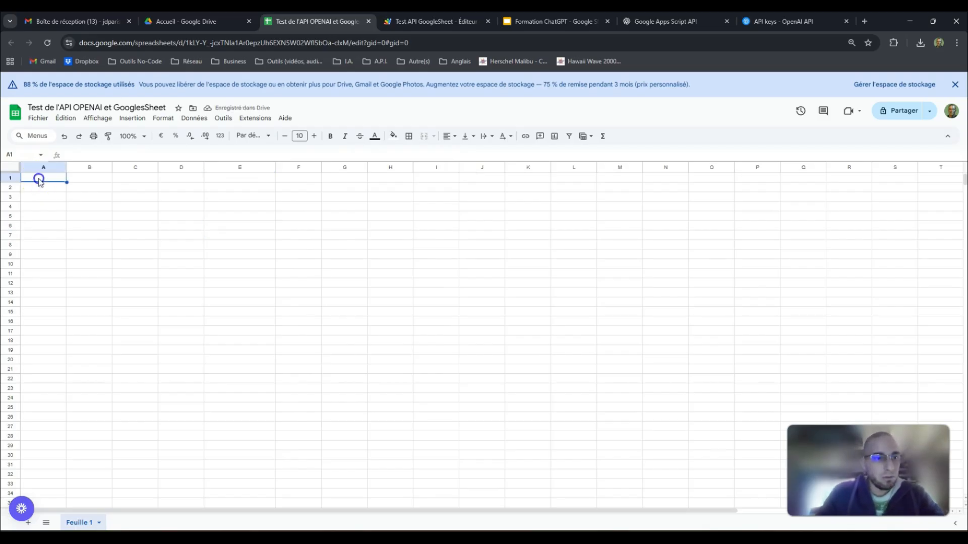
double_click(39, 178)
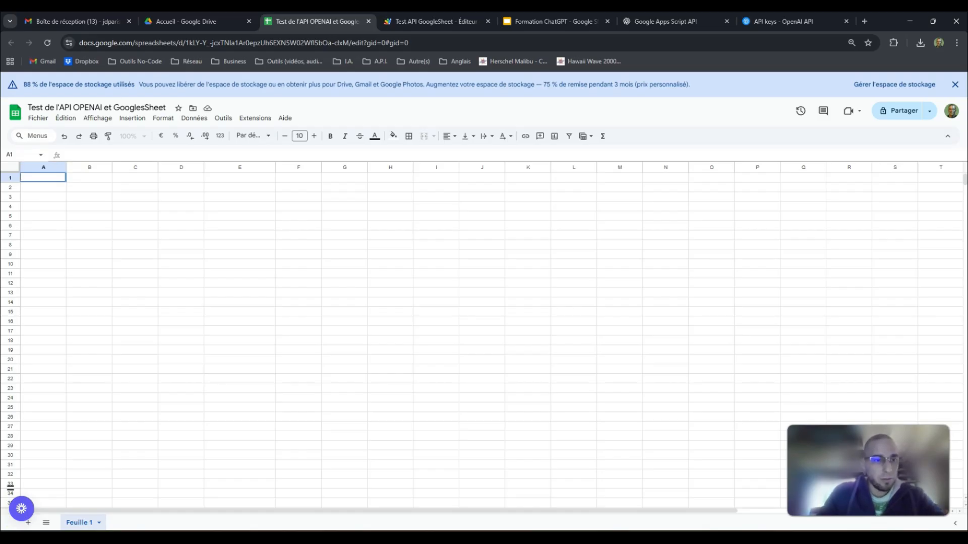
click(45, 178)
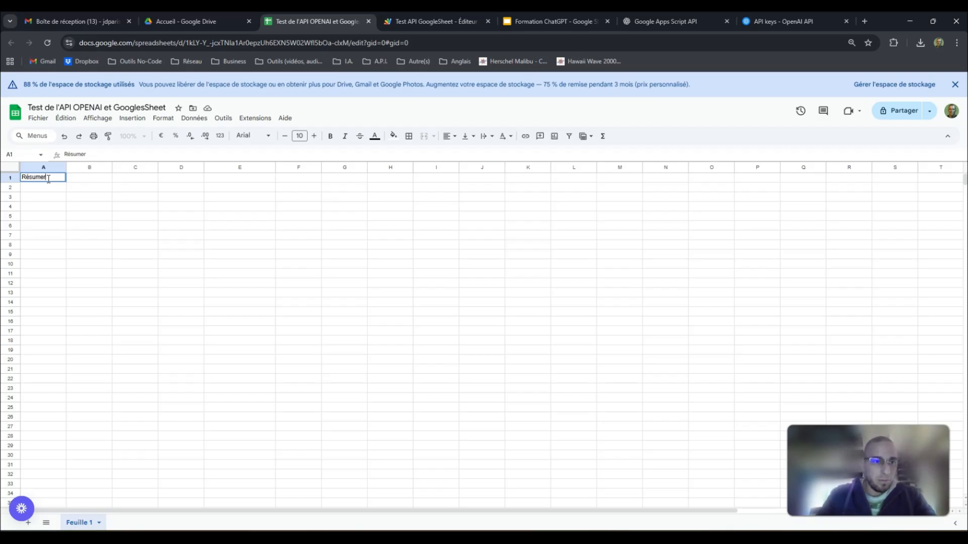
click(81, 180)
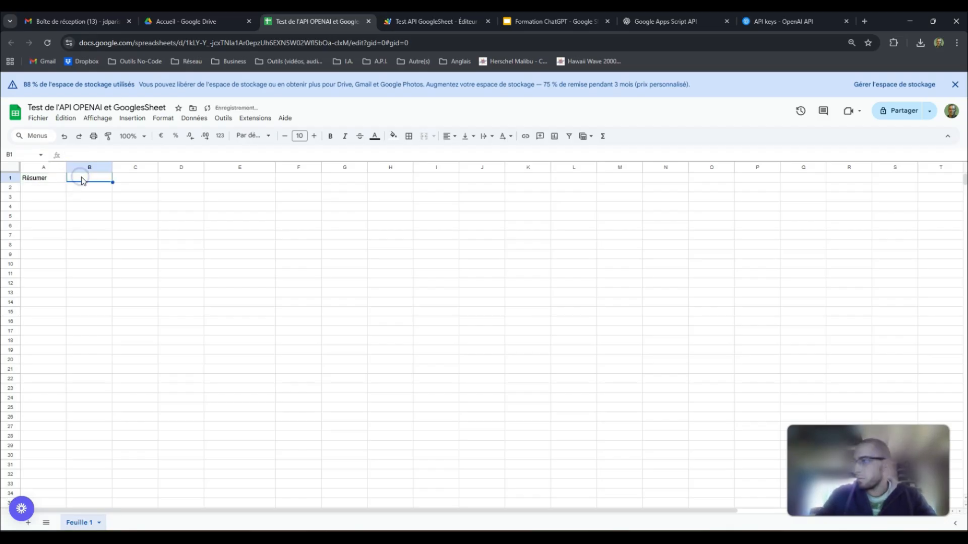
click(49, 180)
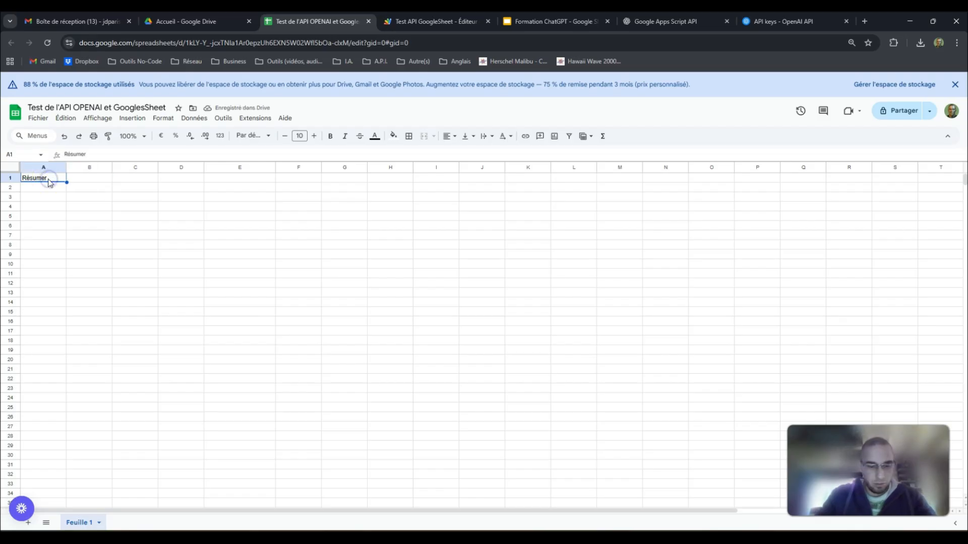
click(46, 189)
key(ctrl+v)
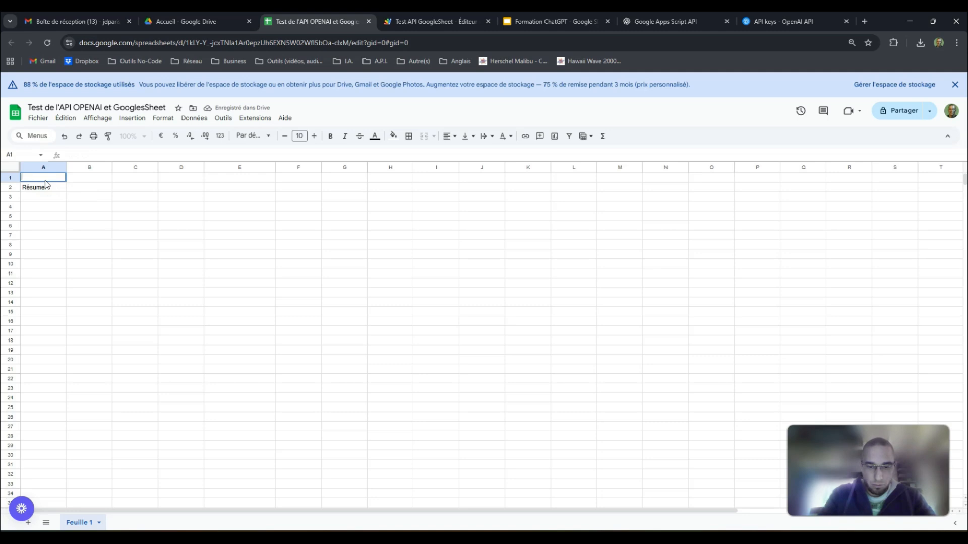
Enter the headers "À quoi il sert ?", "Articles", "Prompt" and "Résultat attendu" in cells A1 to D1
click(45, 180)
text(À quoi il sert ?)
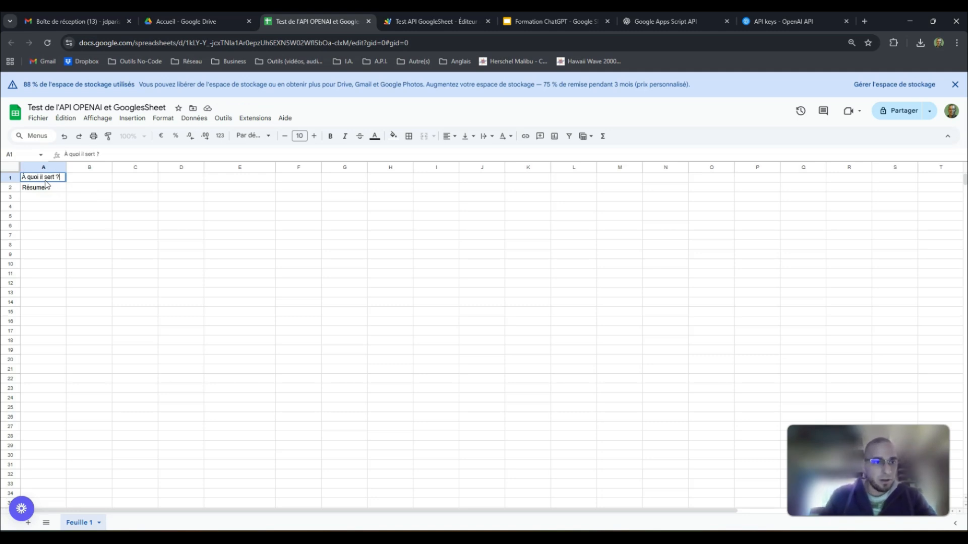
click(88, 179)
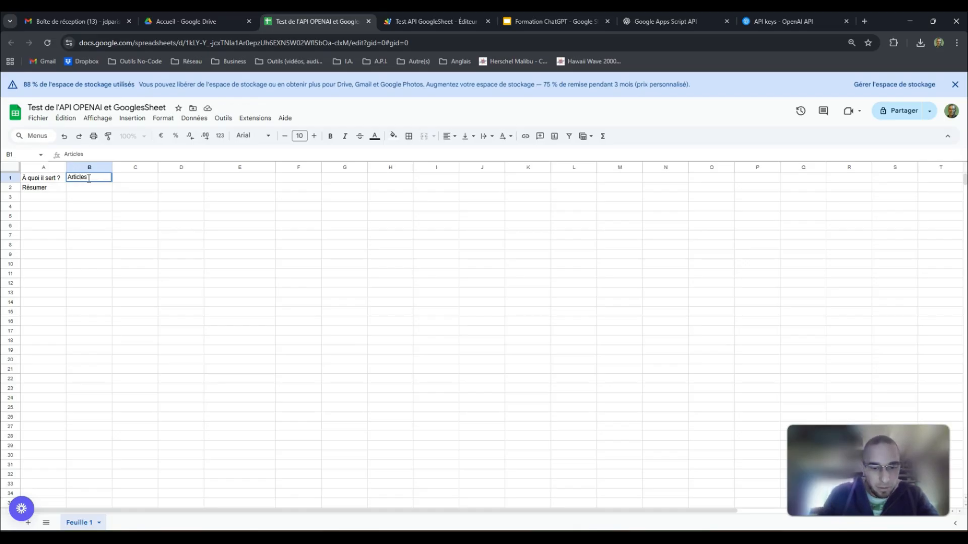
key(Tab)
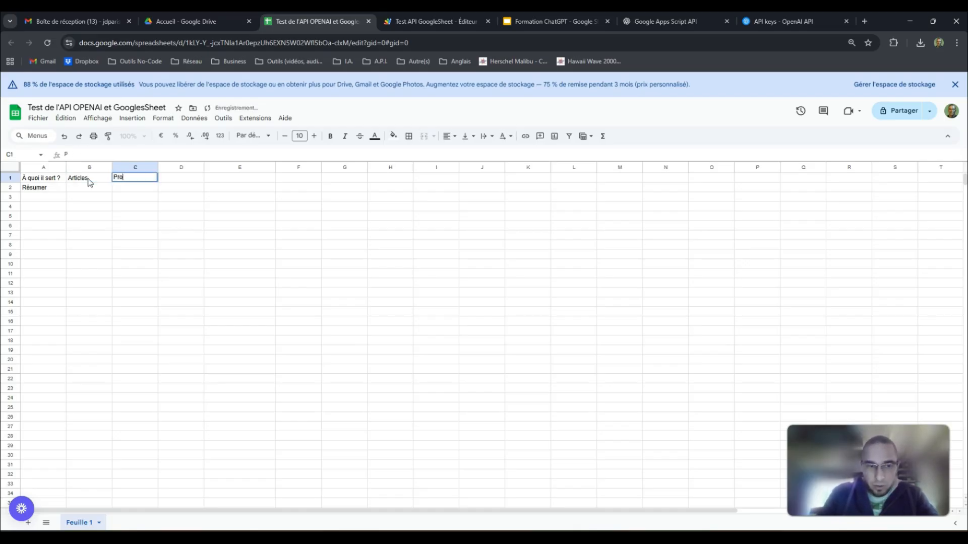
key(Tab)
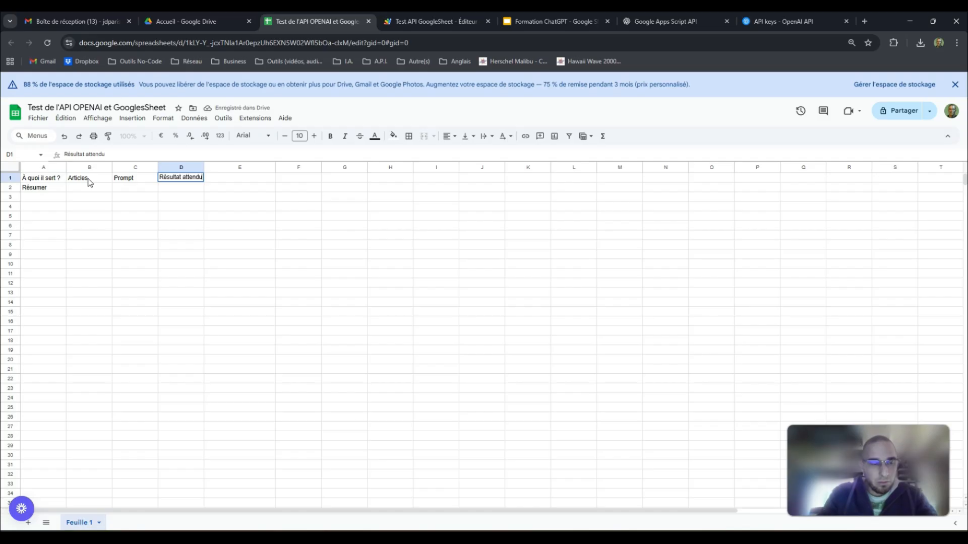
key(Return)
Widen the "Résultat attendu" column and make the header row bold
drag(204, 167, 367, 166)
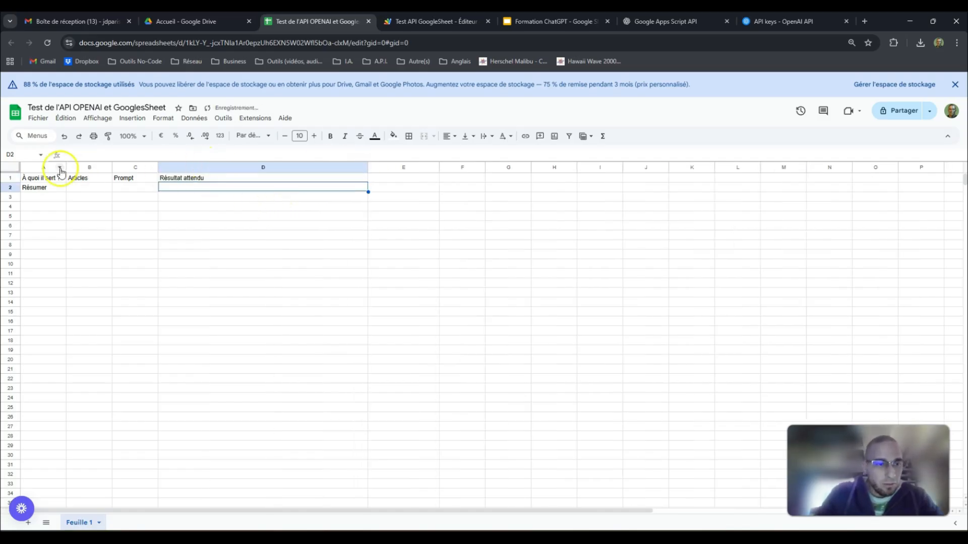
click(10, 178)
click(330, 136)
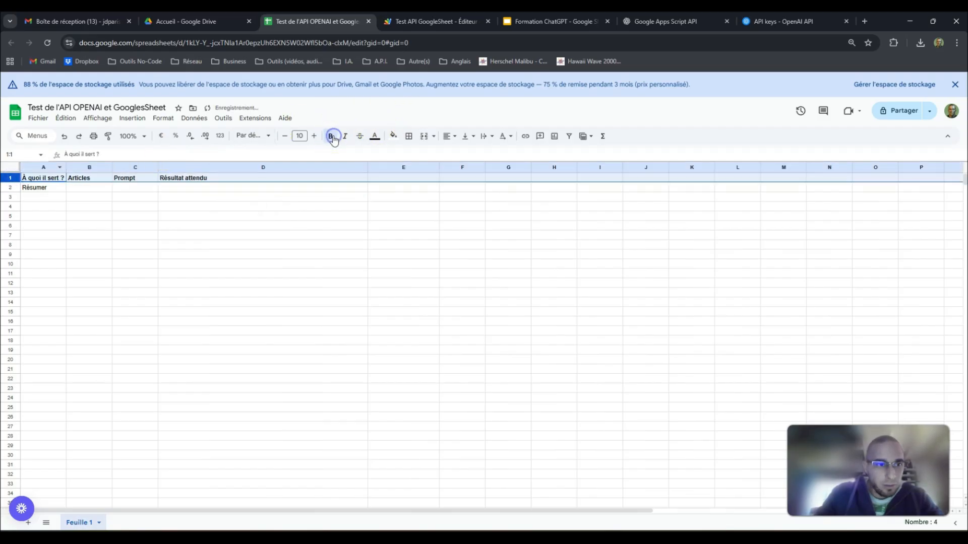
click(47, 189)
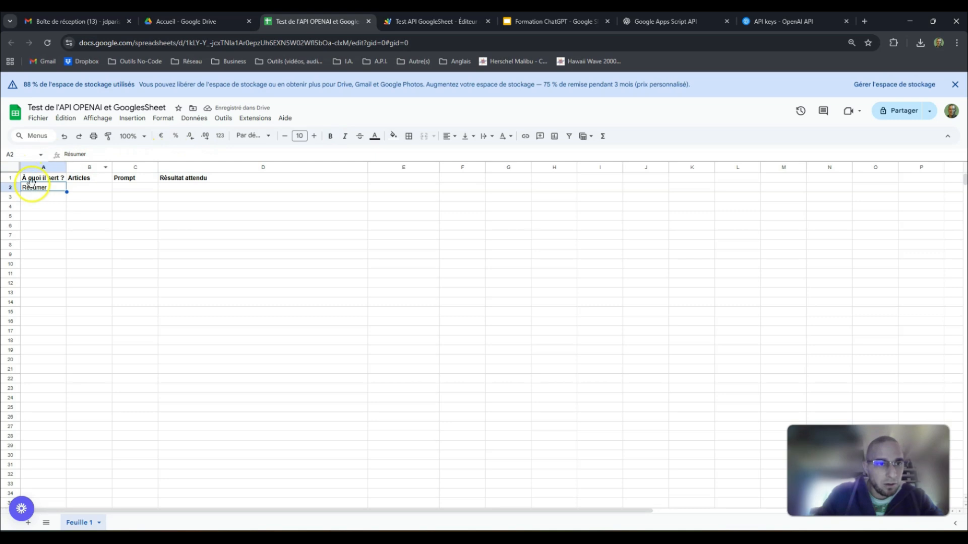
click(93, 188)
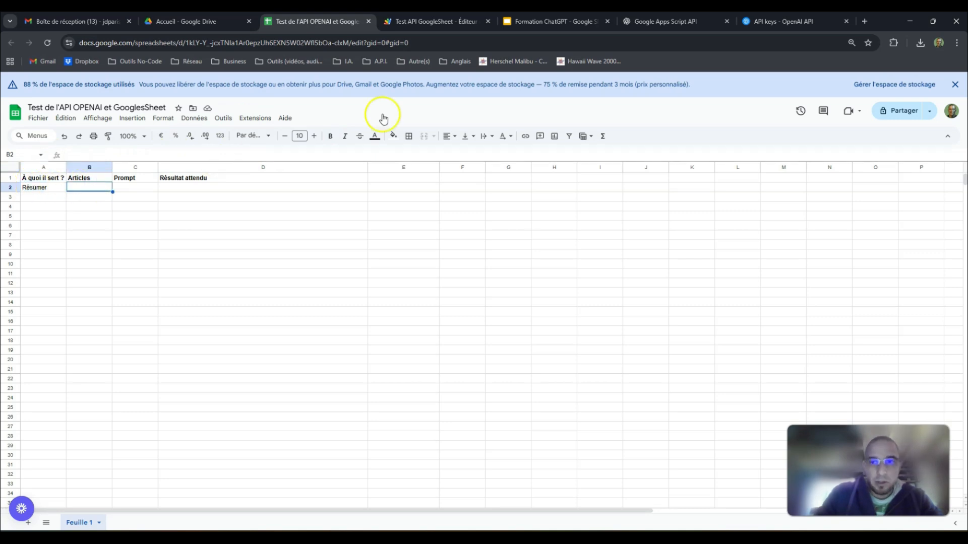
Search Google for "Aricle" in a new browser tab and switch to the news results
click(868, 22)
text(Artci)
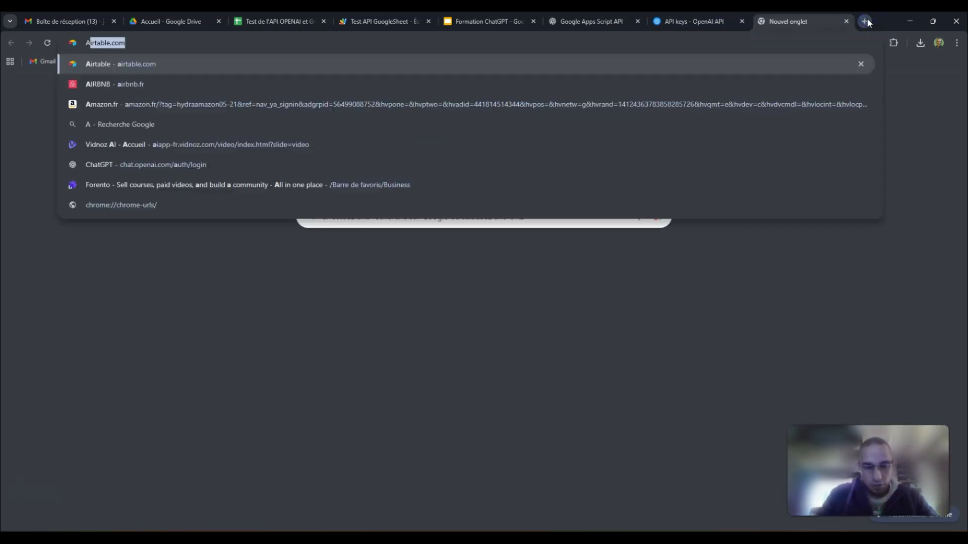
key(BackSpace)
key(BackSpace)
key(BackSpace)
text(icle)
key(Return)
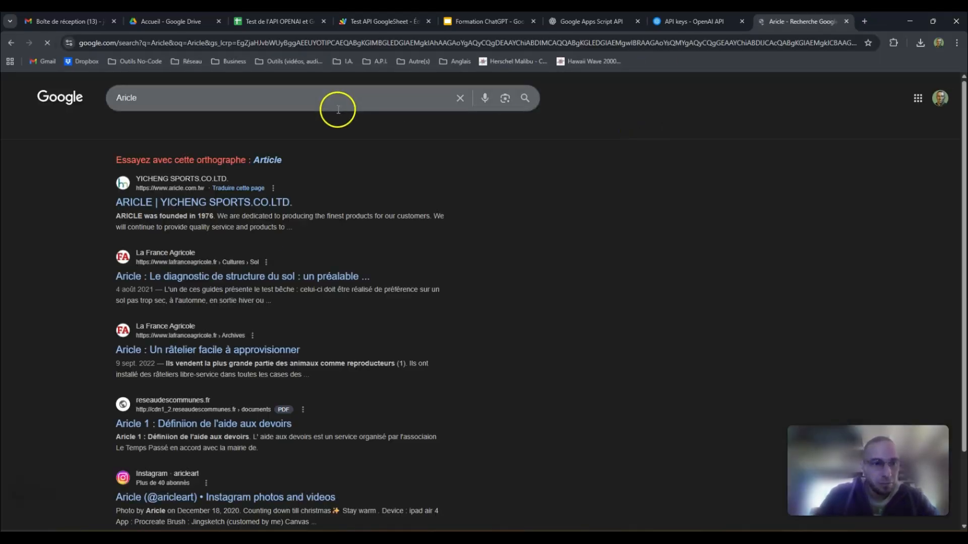
click(270, 135)
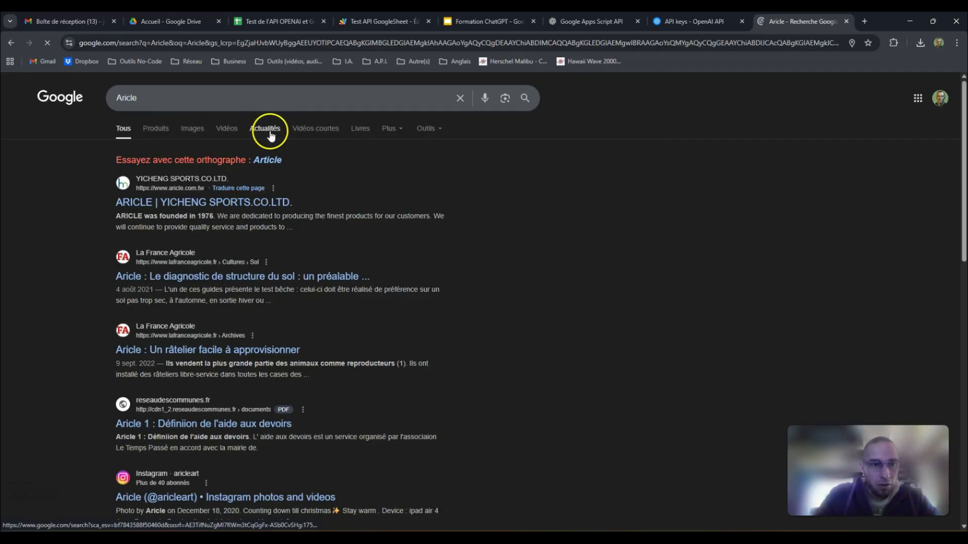
drag(146, 97, 108, 98)
key(BackSpace)
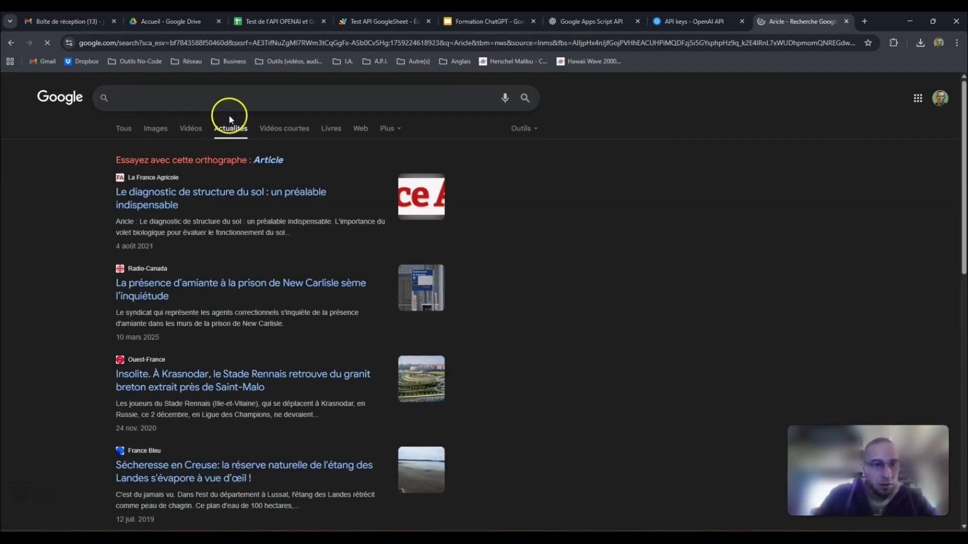
click(106, 96)
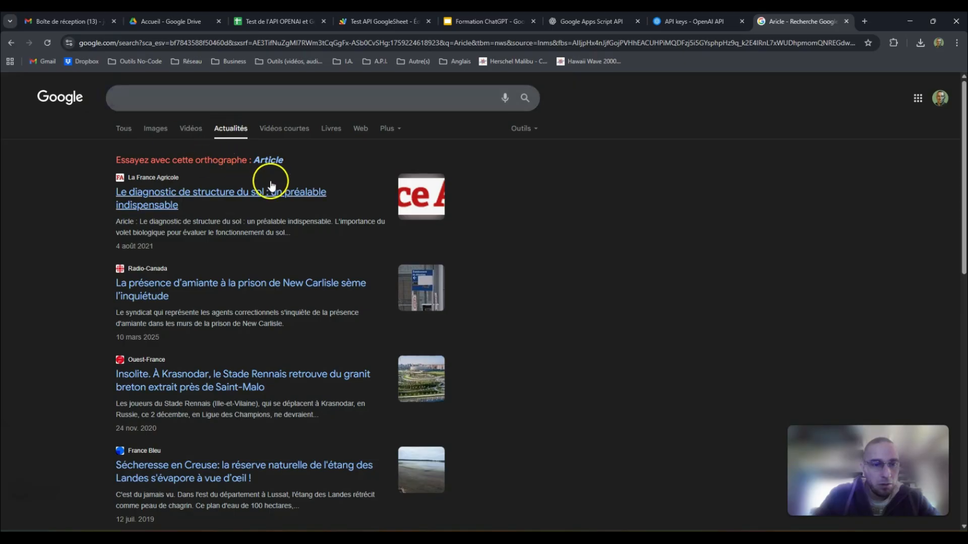
click(45, 44)
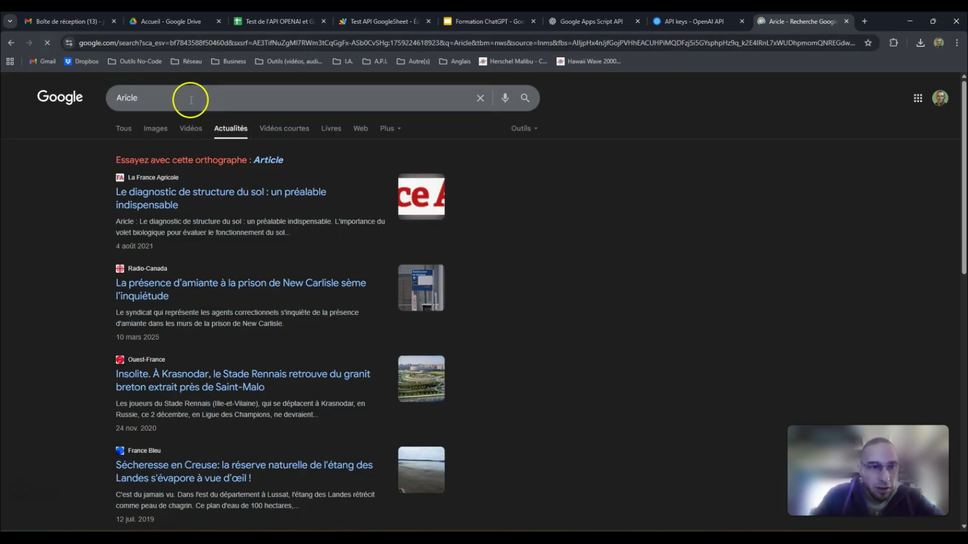
Replace the news query with "IT" and open the trailadventuremag.fr article about the REV'IT! DIRT Series 2025
click(480, 99)
click(356, 98)
text(IT)
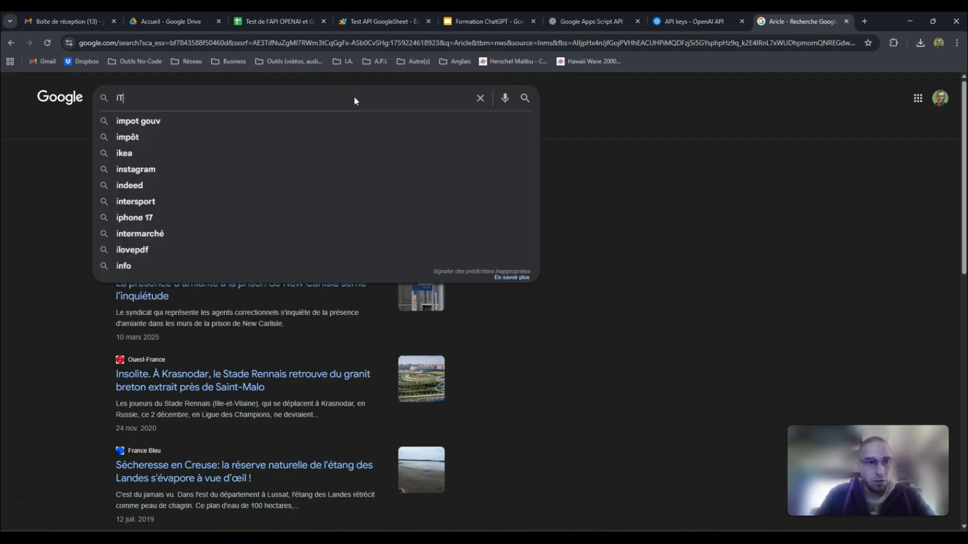
key(Return)
click(264, 97)
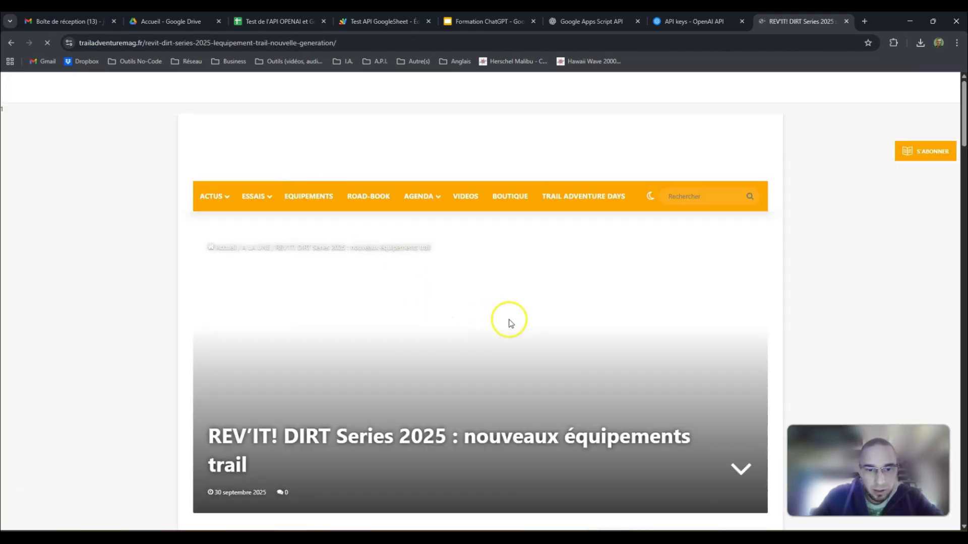
Accept the site's cookie consent and return to the beginning of the article text
scroll(508, 317, down, 8)
scroll(486, 301, down, 5)
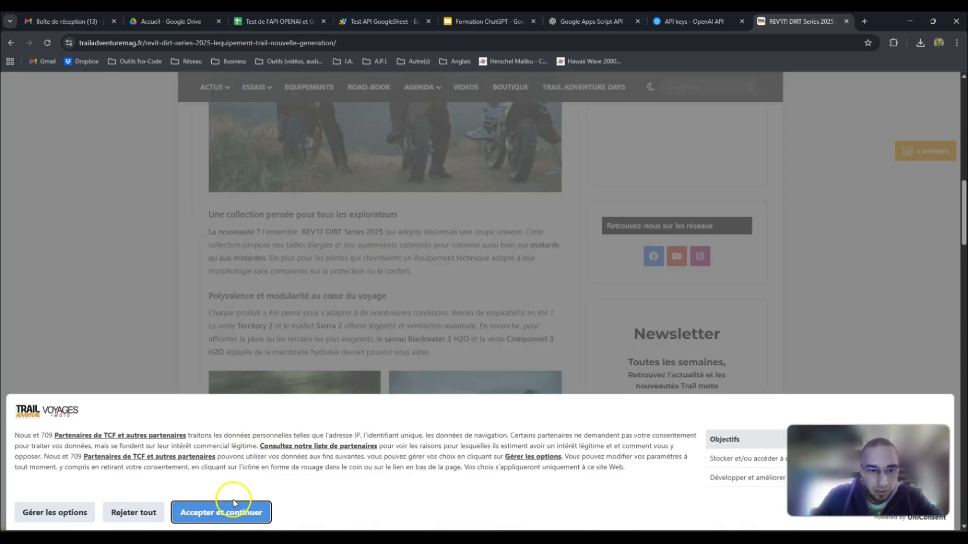
click(235, 510)
scroll(220, 208, up, 5)
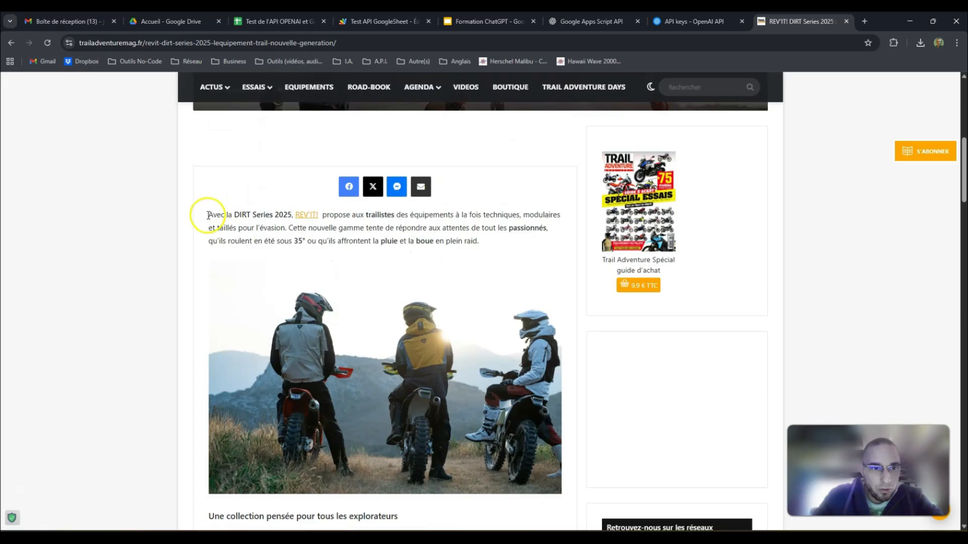
Copy the article's text from the "Avec la DIRT Series 2025" introduction through the closing "Une gamme complète pour 2025" section
drag(207, 218, 449, 426)
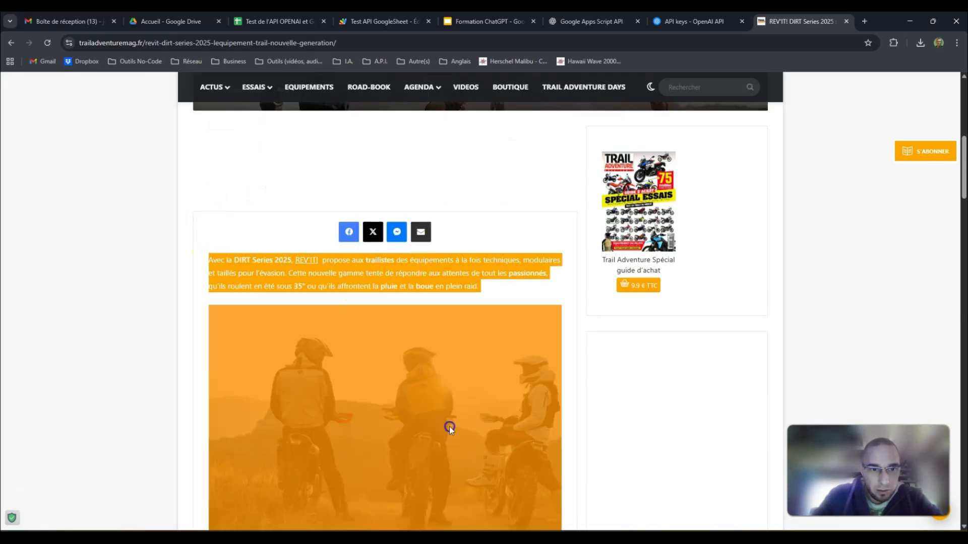
scroll(441, 475, down, 1)
scroll(454, 464, down, 15)
drag(441, 476, 496, 397)
scroll(466, 458, down, 5)
scroll(473, 453, up, 9)
scroll(395, 340, up, 10)
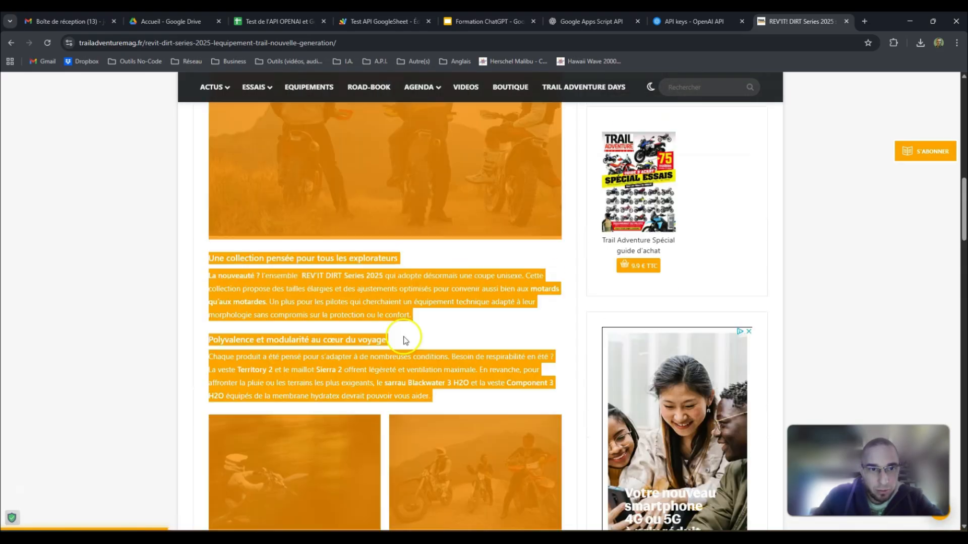
scroll(386, 321, up, 3)
right_click(350, 215)
click(385, 230)
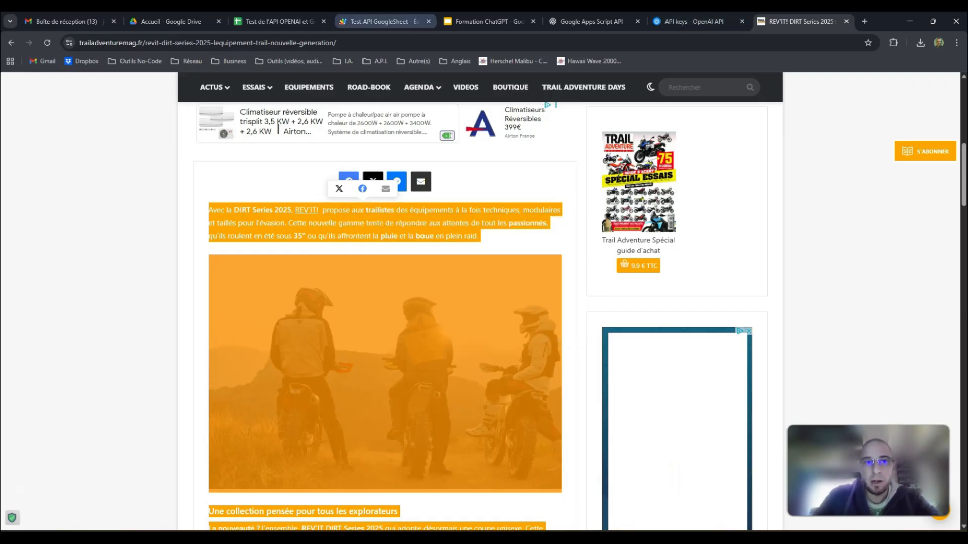
Switch to the spreadsheet and paste the copied article into cell B2 under "Articles"
click(293, 19)
double_click(92, 187)
key(ctrl+v)
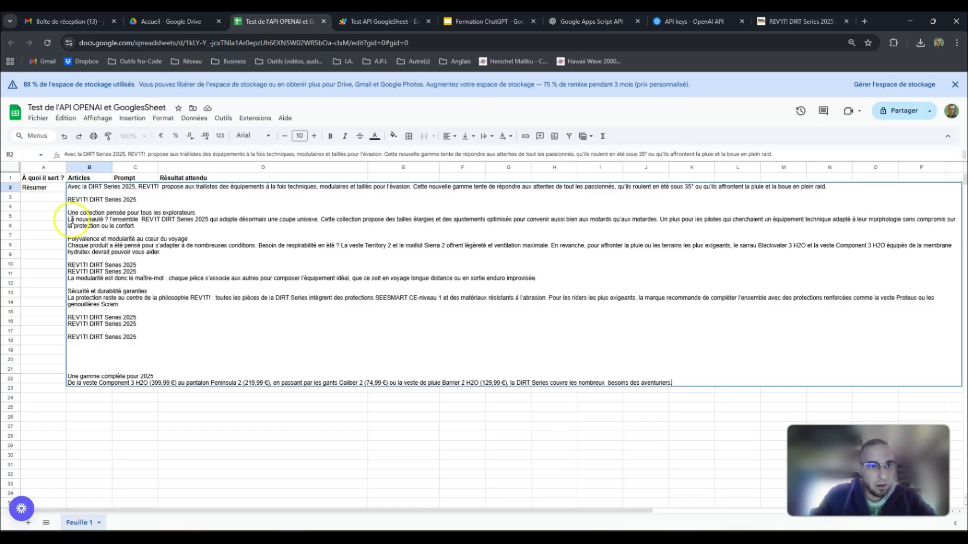
Commit the pasted article in B2 and wrap its text inside the cell
click(26, 236)
click(99, 213)
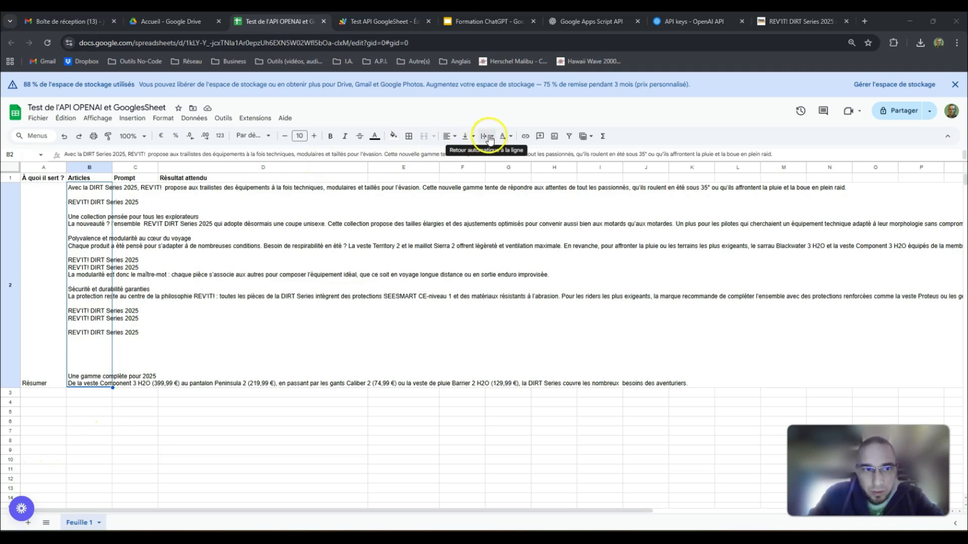
click(489, 137)
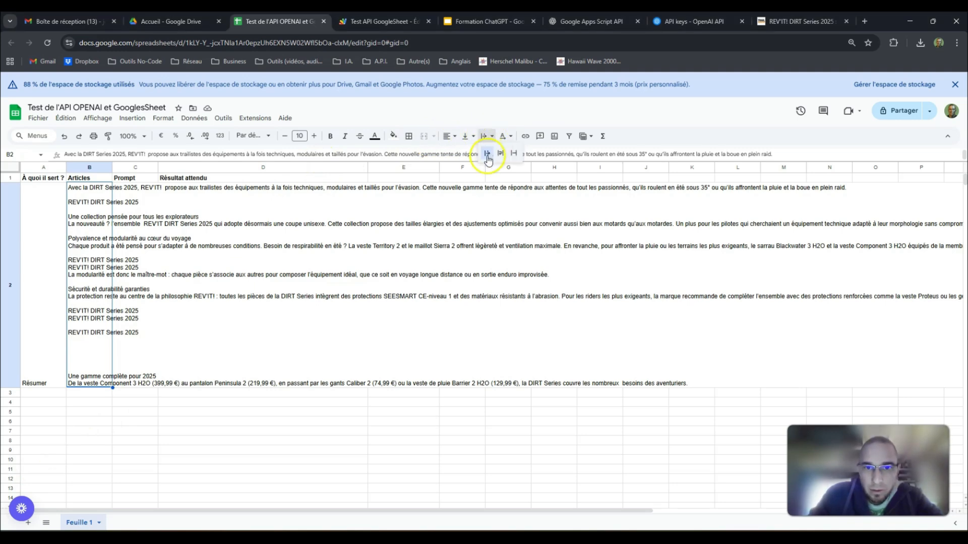
click(487, 156)
click(492, 140)
click(503, 158)
click(485, 136)
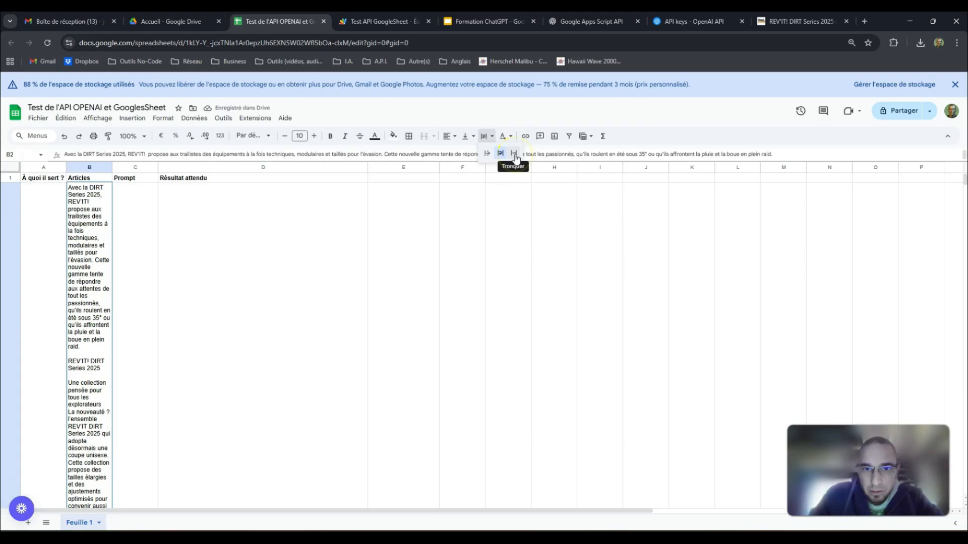
click(487, 153)
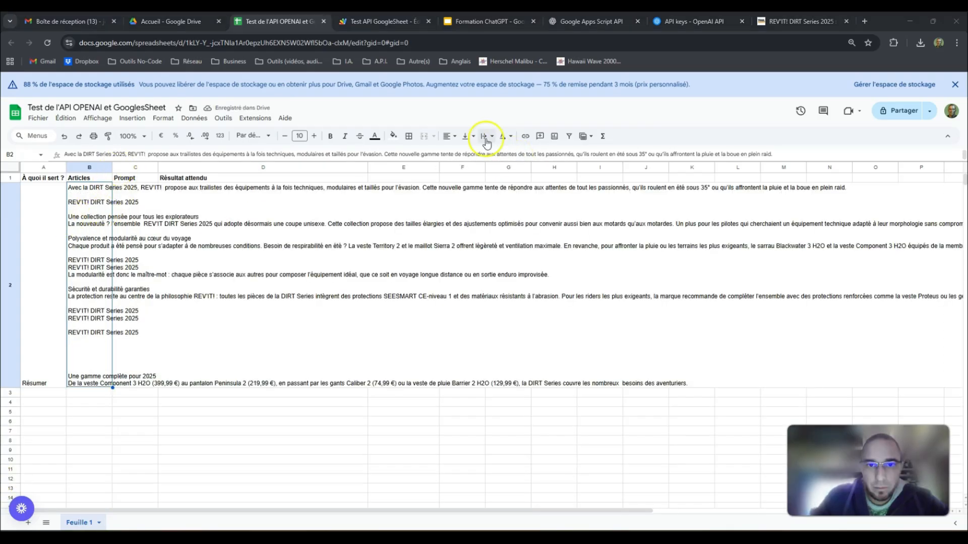
click(485, 136)
click(505, 160)
Shrink row 2's height so that only about the first five lines of the wrapped article show
scroll(77, 368, down, 10)
scroll(72, 343, up, 4)
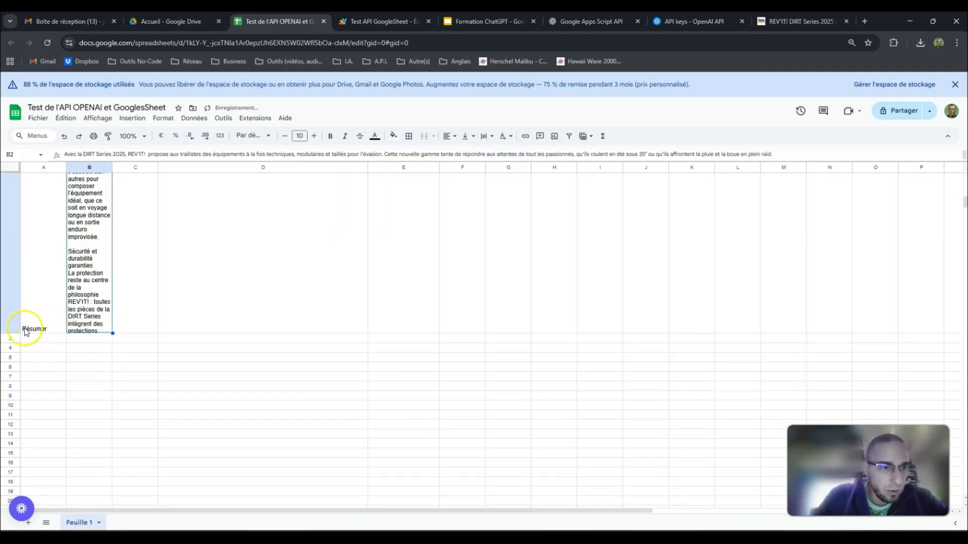
drag(11, 332, 15, 167)
scroll(23, 296, up, 1)
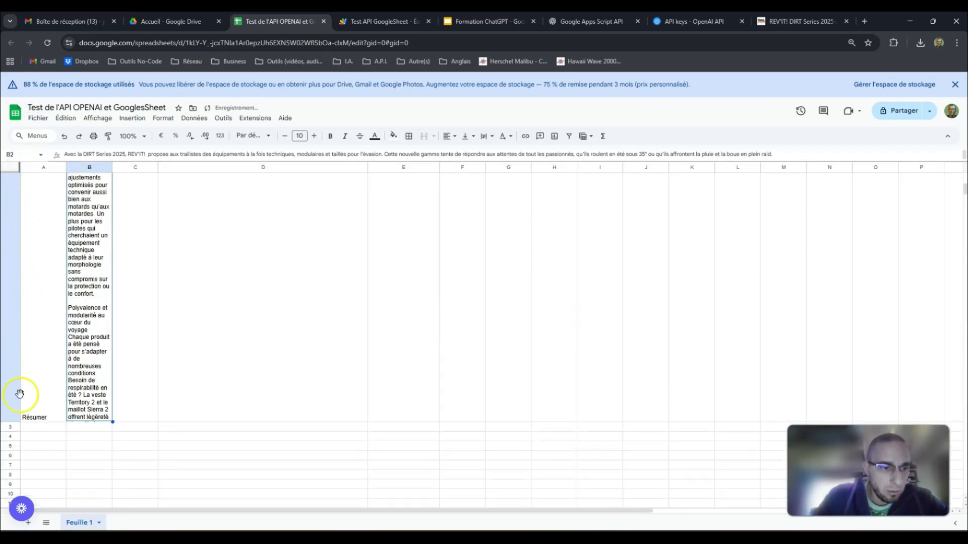
drag(10, 421, 11, 180)
drag(11, 312, 25, 183)
scroll(63, 237, up, 2)
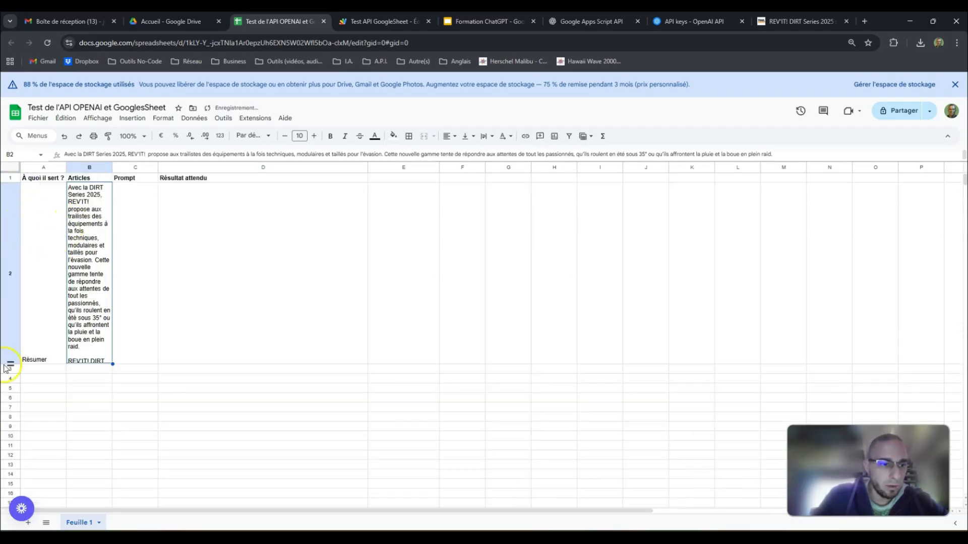
drag(9, 366, 29, 222)
click(52, 190)
click(93, 191)
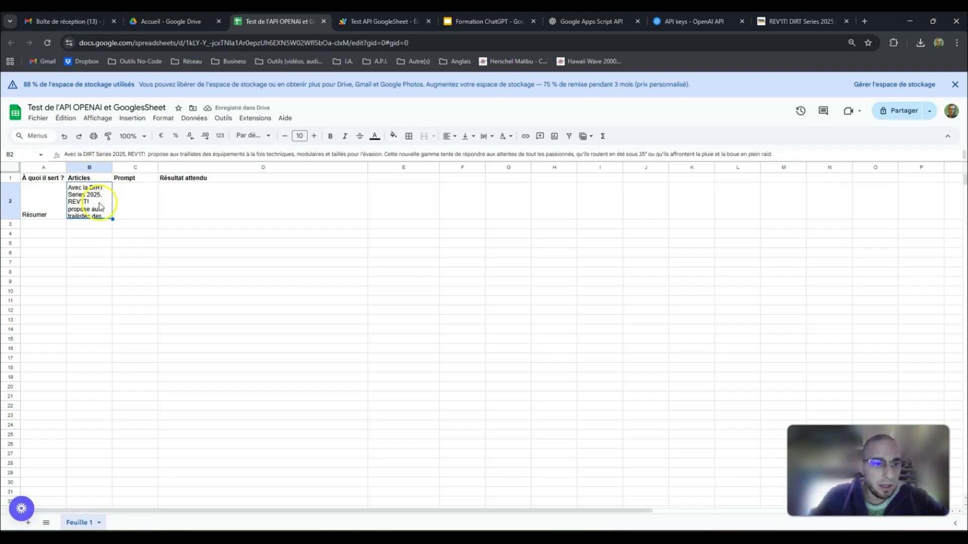
click(92, 224)
click(93, 236)
click(92, 259)
click(94, 253)
click(93, 265)
Enter the formula =CONCAT(A2;B2) in C2 under "Prompt" to join the instruction and the article
click(141, 197)
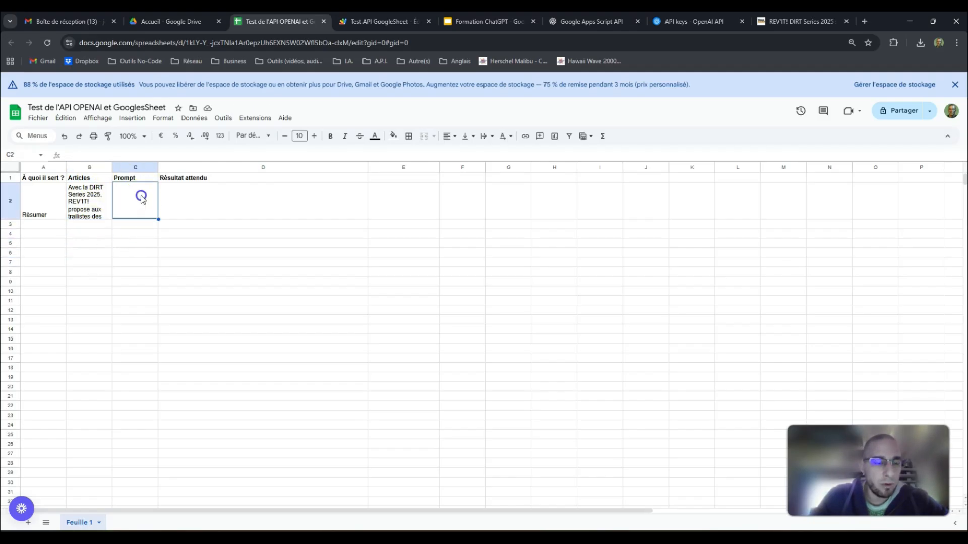
double_click(136, 196)
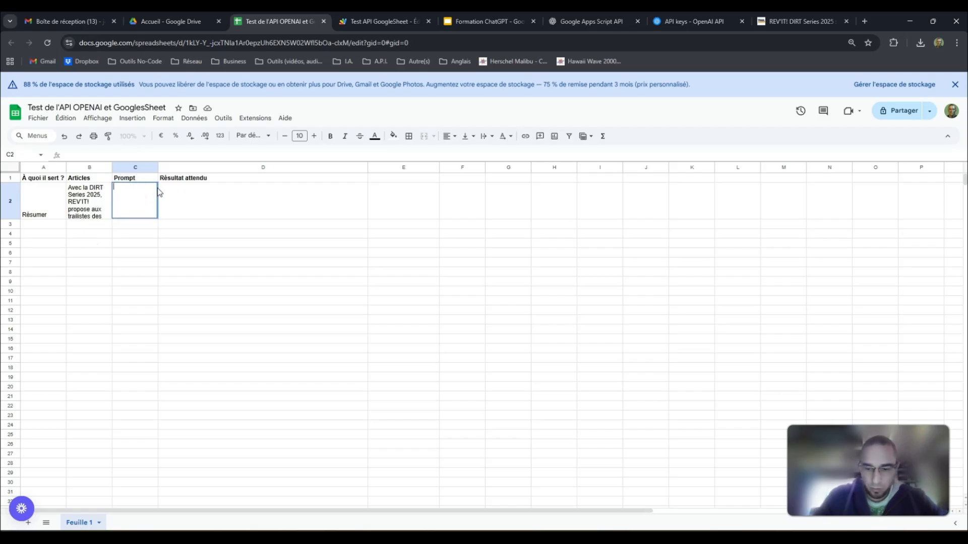
text(=con)
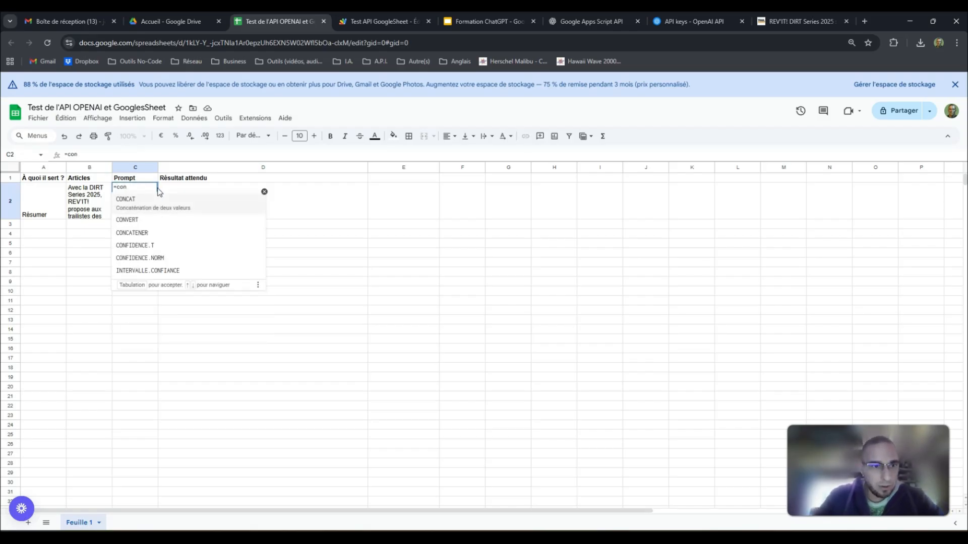
click(158, 199)
click(45, 204)
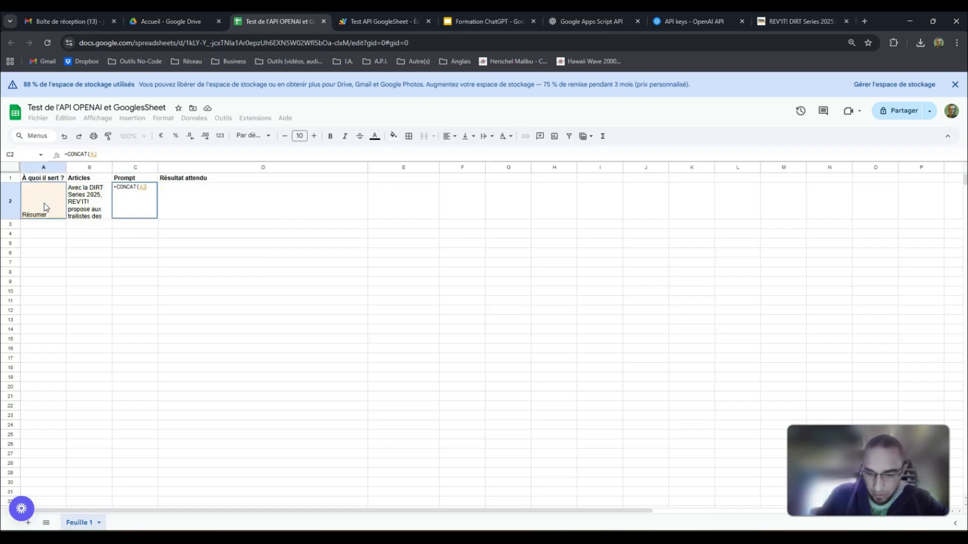
text(;)
key(BackSpace)
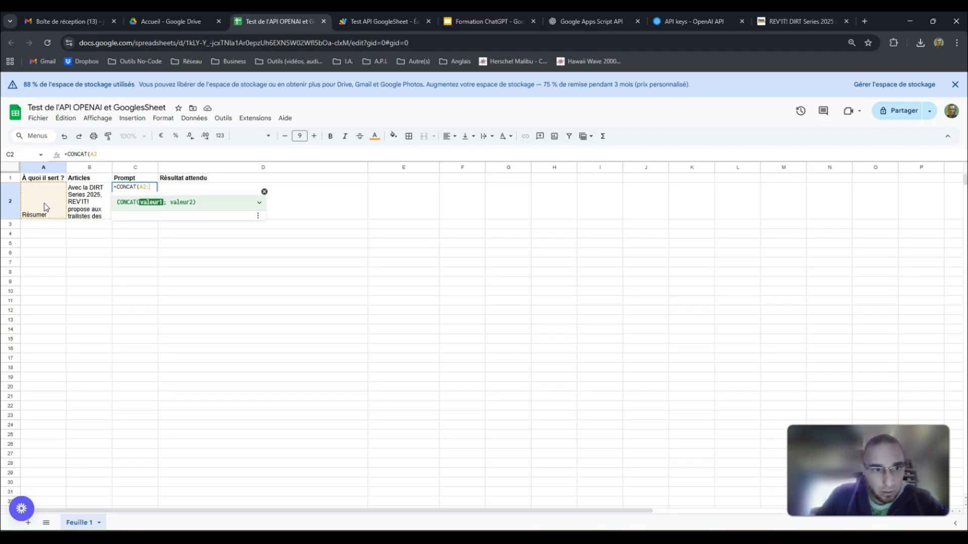
click(81, 204)
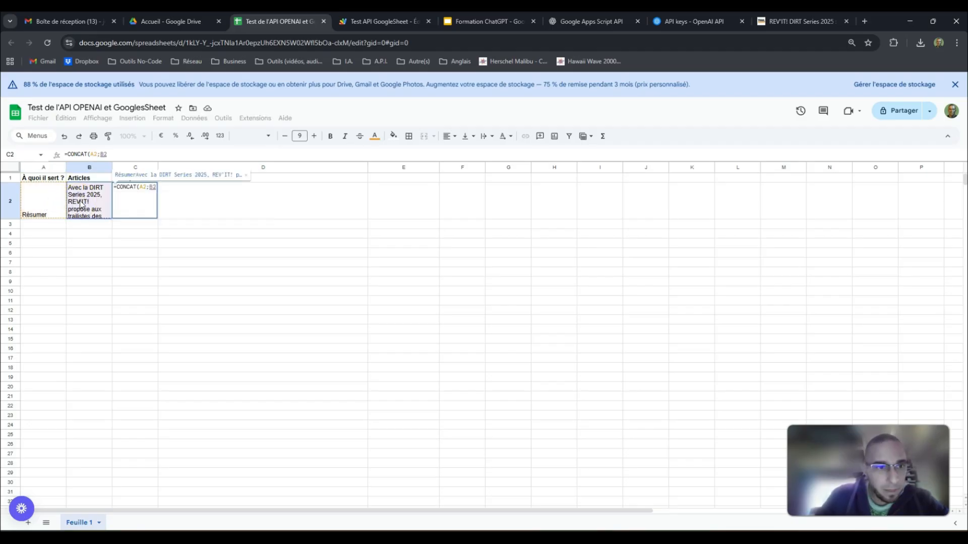
key(Return)
Change the instruction in A2 to "Résumer : " with a colon and trailing space
click(44, 215)
double_click(45, 216)
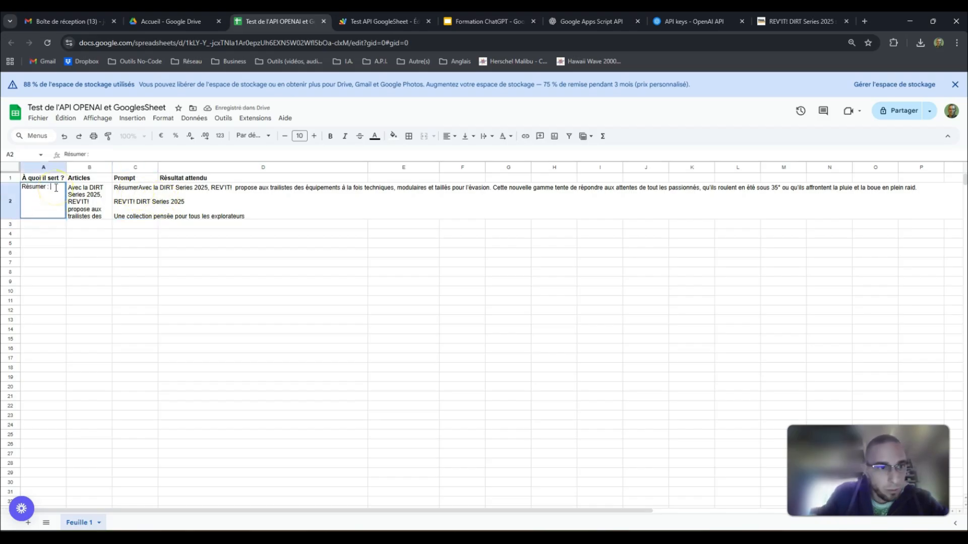
key(Return)
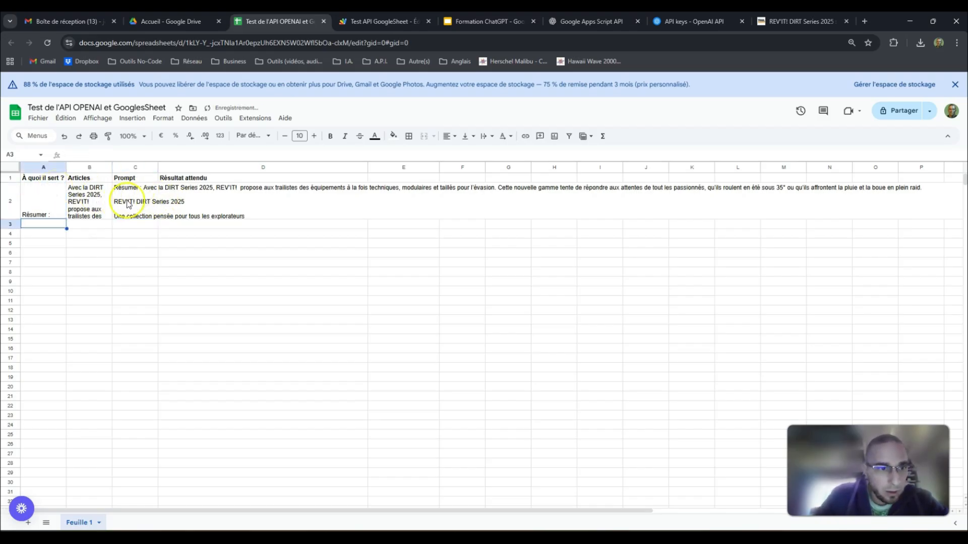
Wrap the text of the combined prompt in cell C2
click(133, 214)
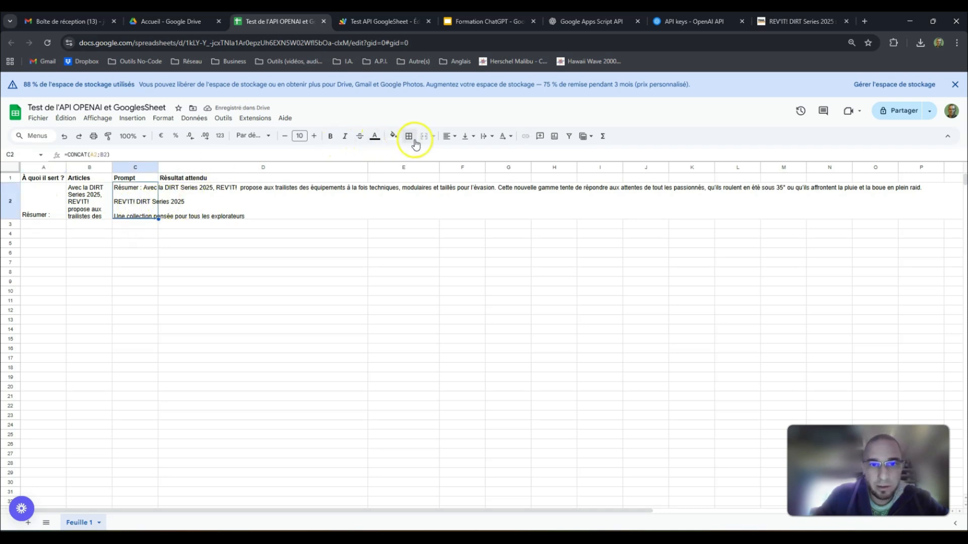
click(471, 136)
click(493, 137)
click(492, 137)
click(495, 153)
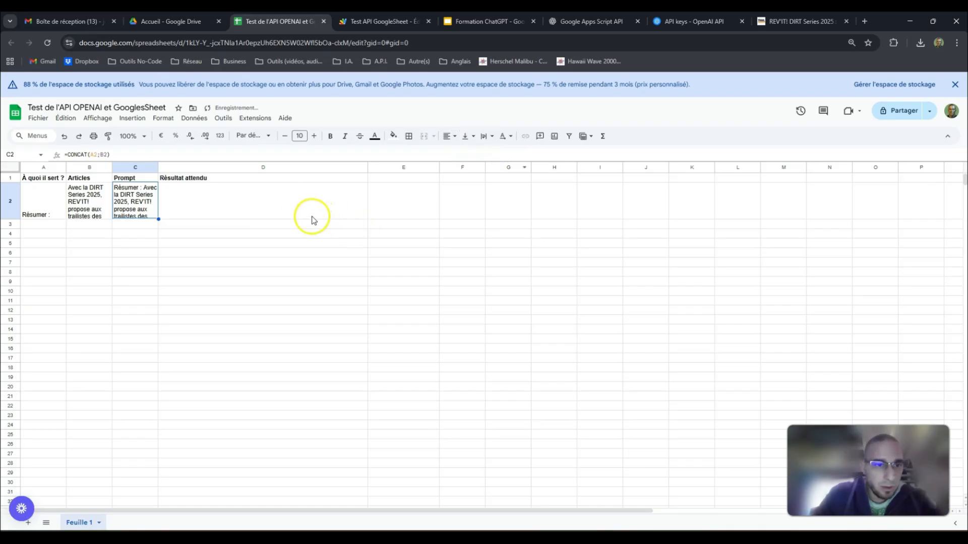
Switch to the Apps Script project and copy reponseGPT(prompt) from the function declaration in Code.gs
click(283, 200)
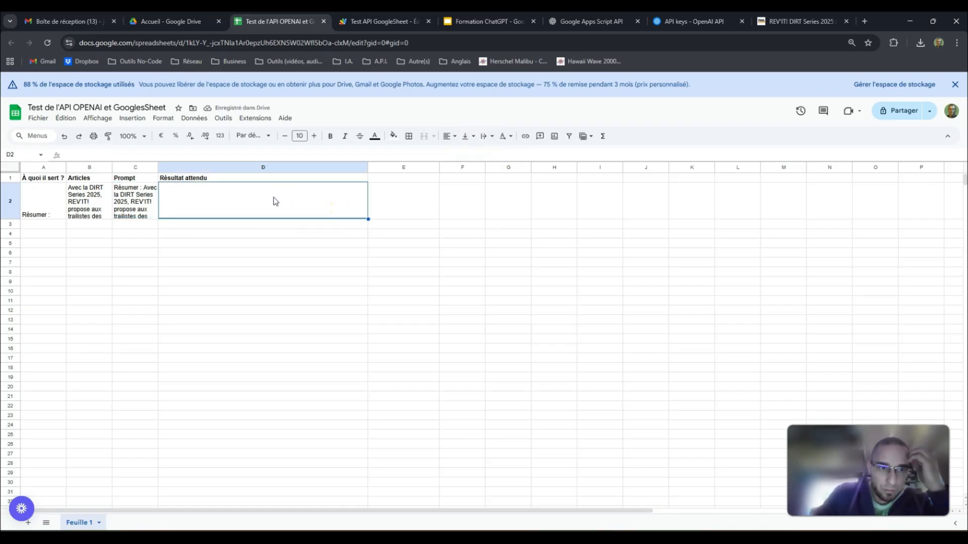
click(381, 21)
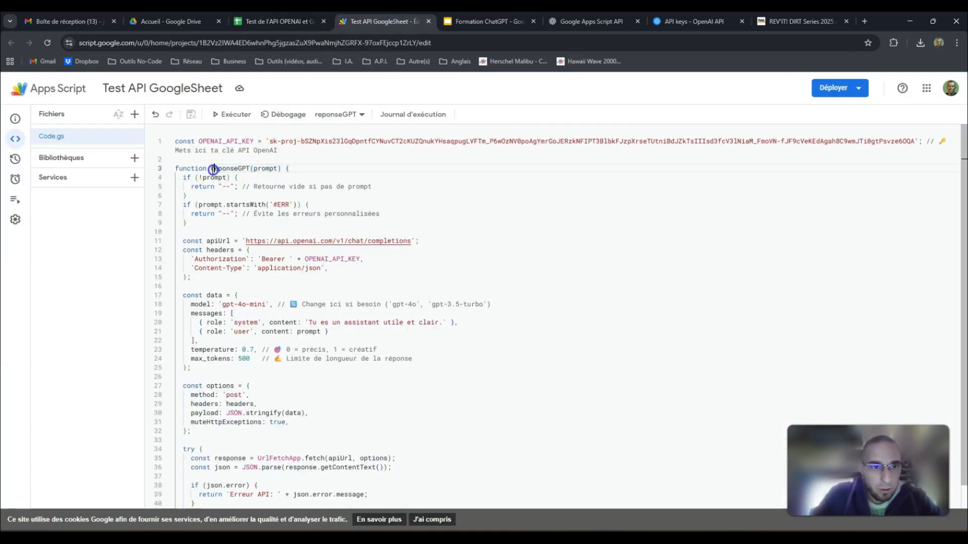
drag(213, 169, 283, 169)
key(ctrl+c)
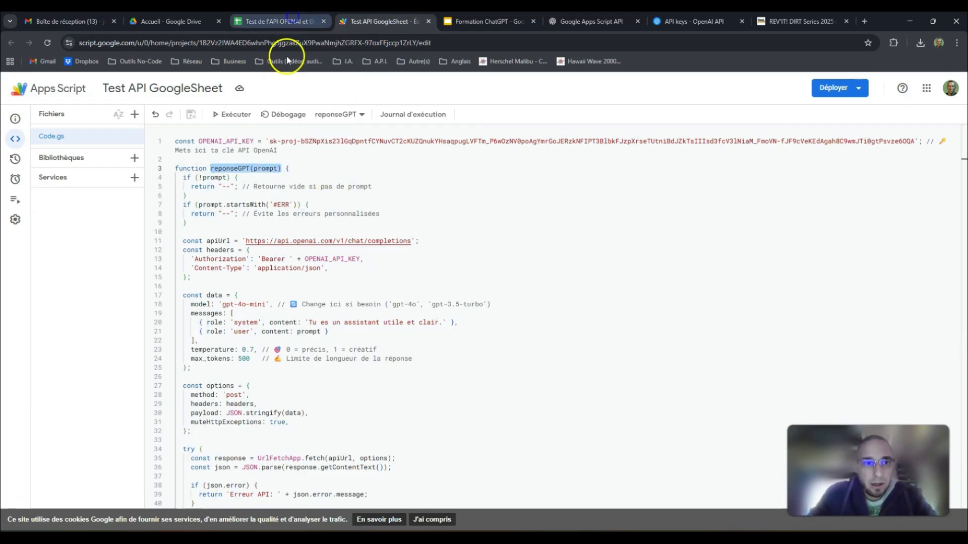
Return to the spreadsheet and enter =reponseGPT(C2) in D2 under "Résultat attendu", using the copied function name
click(294, 21)
double_click(210, 198)
text(=)
key(ctrl+v)
drag(199, 187, 216, 188)
text(")
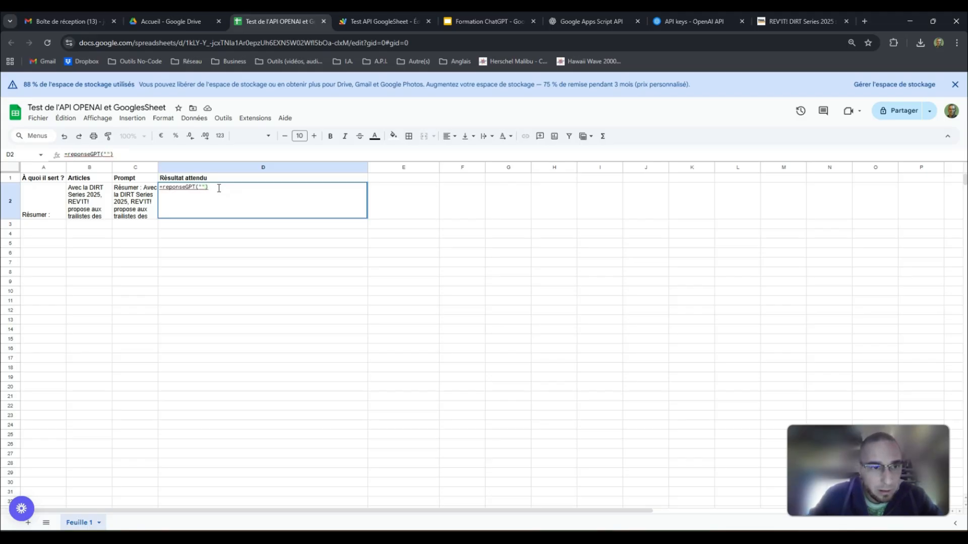
key(BackSpace)
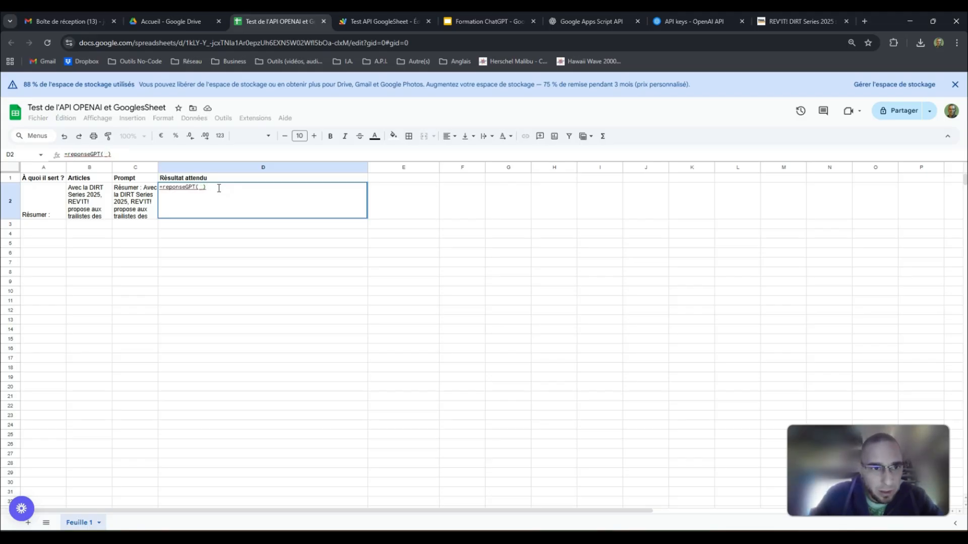
key(Delete)
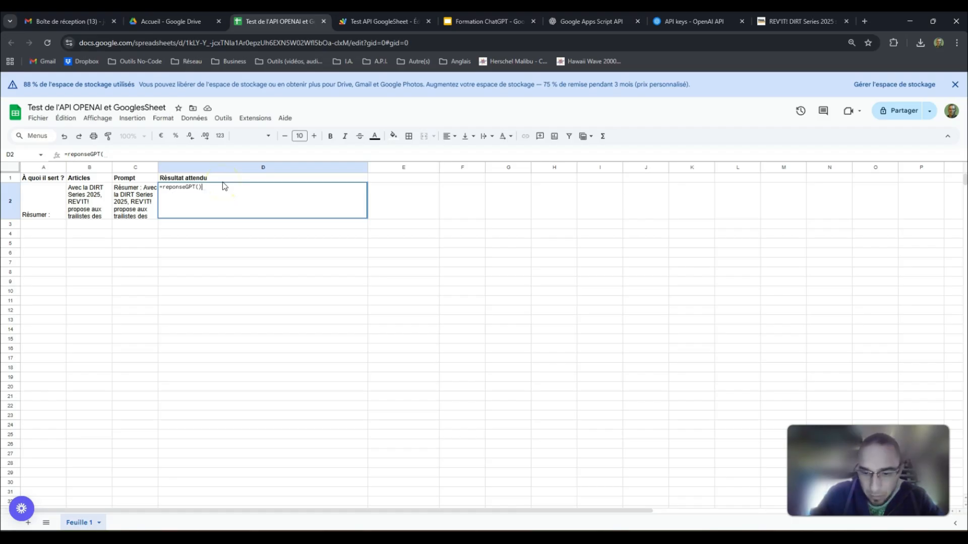
click(135, 196)
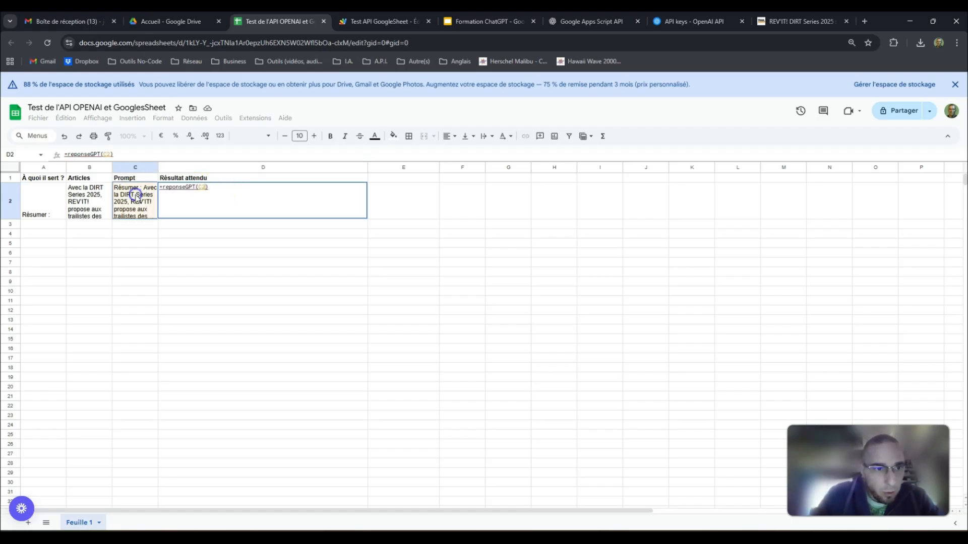
key(Return)
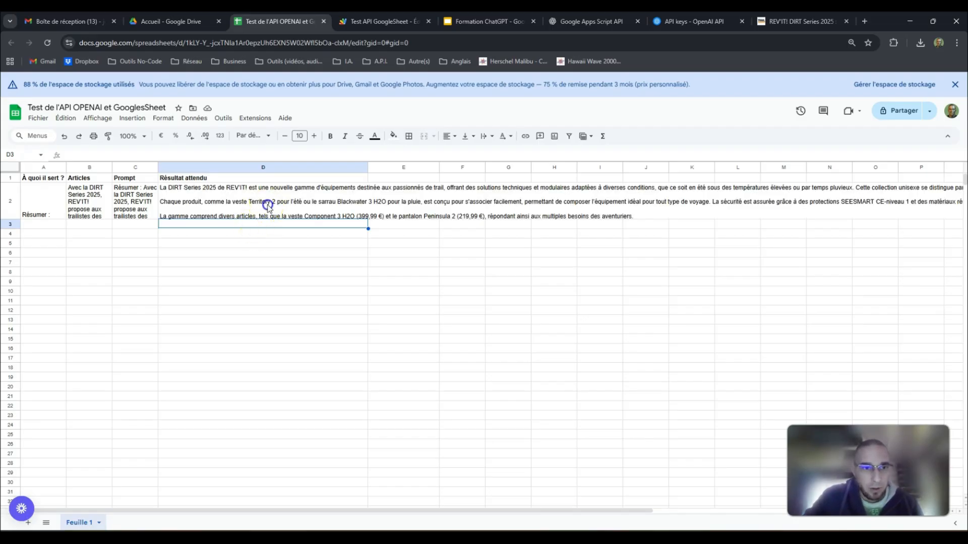
Change the instruction in A2 to "Résumer en 3 lignes :" so the summary is generated again
click(268, 211)
click(40, 204)
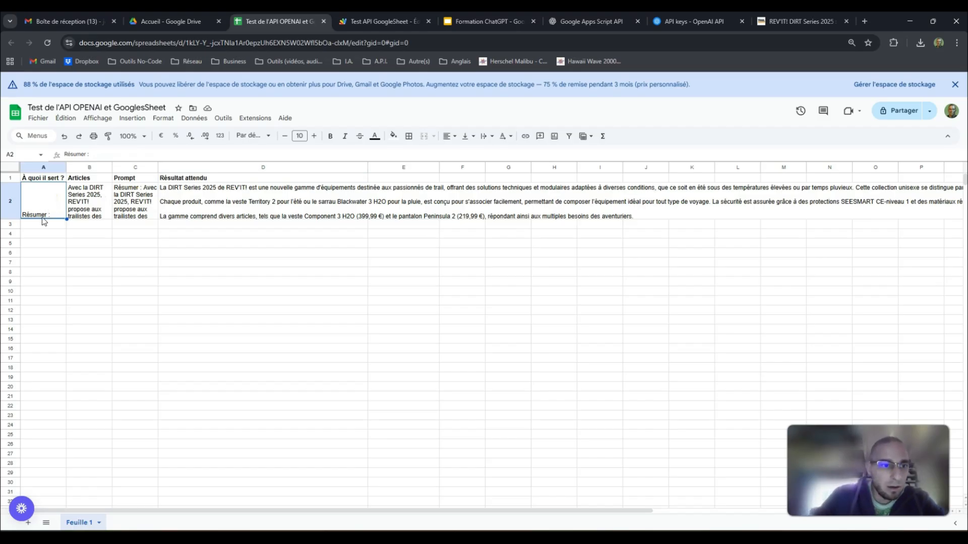
double_click(49, 188)
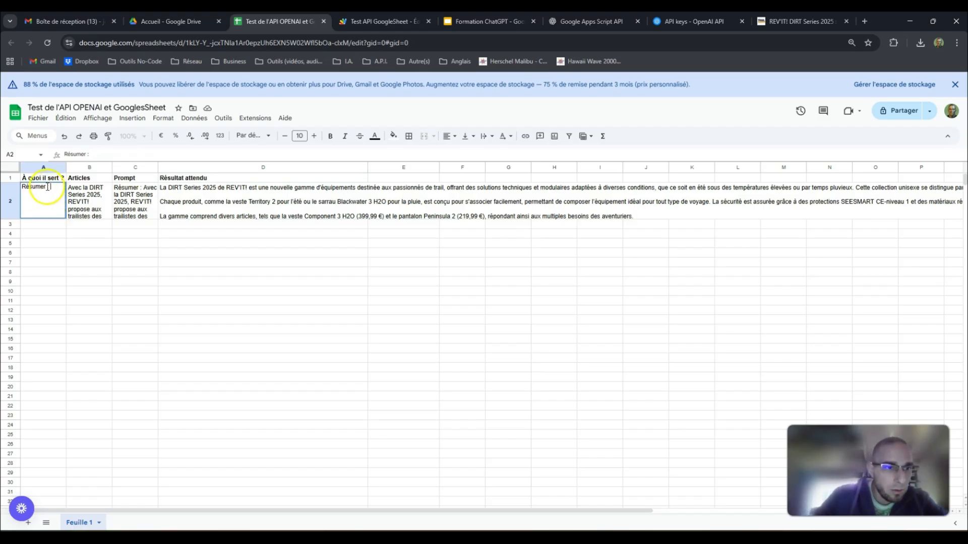
text(en 3)
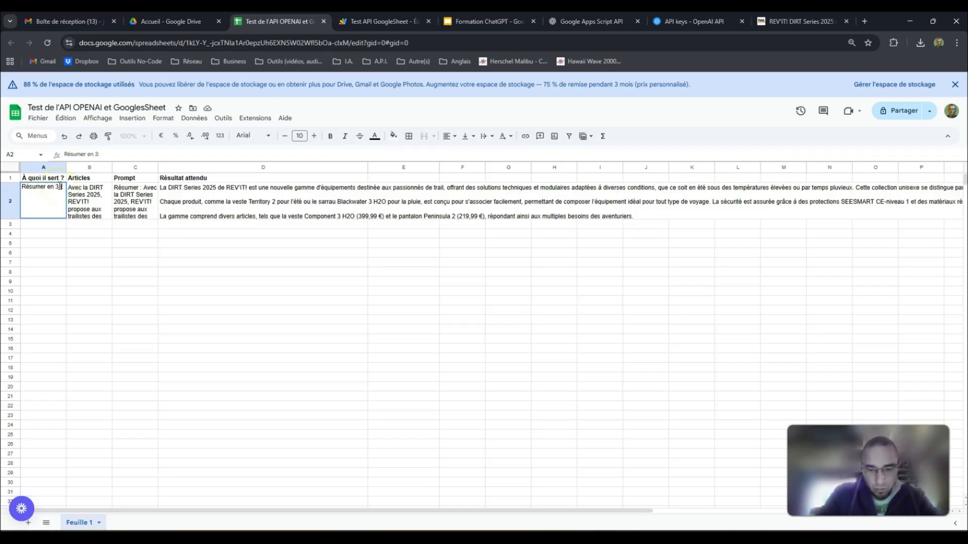
text( lignes :)
key(Return)
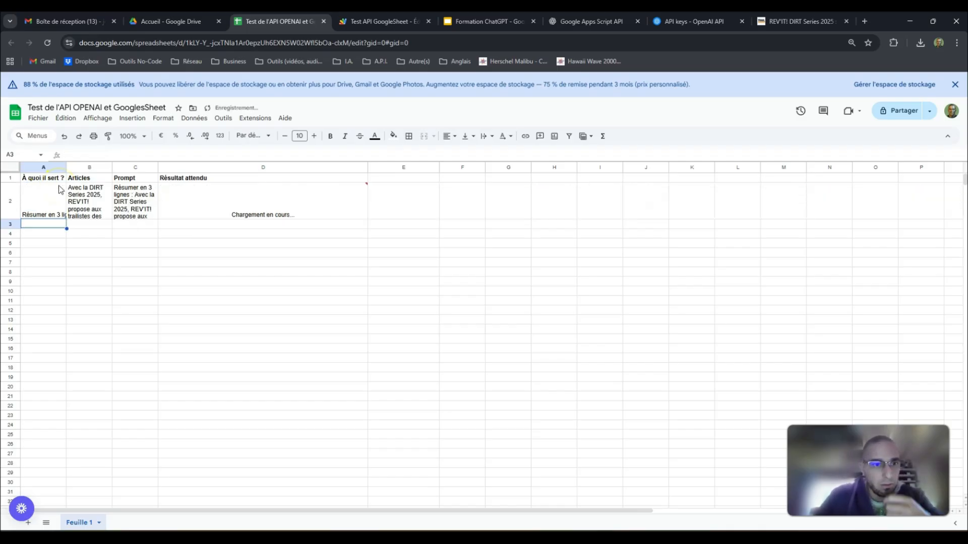
Wrap the generated summary in D2 and increase row 2's height until the whole summary fits
click(275, 206)
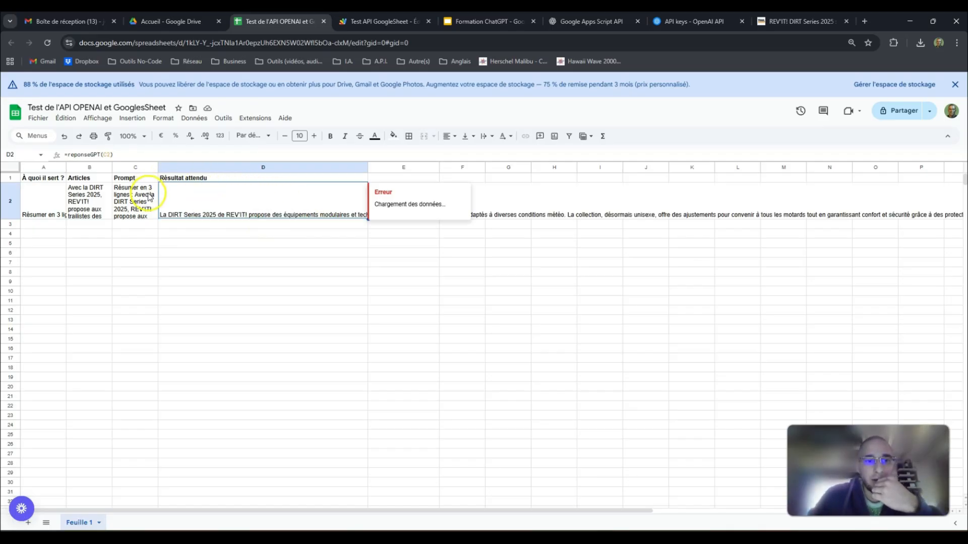
click(496, 141)
click(499, 153)
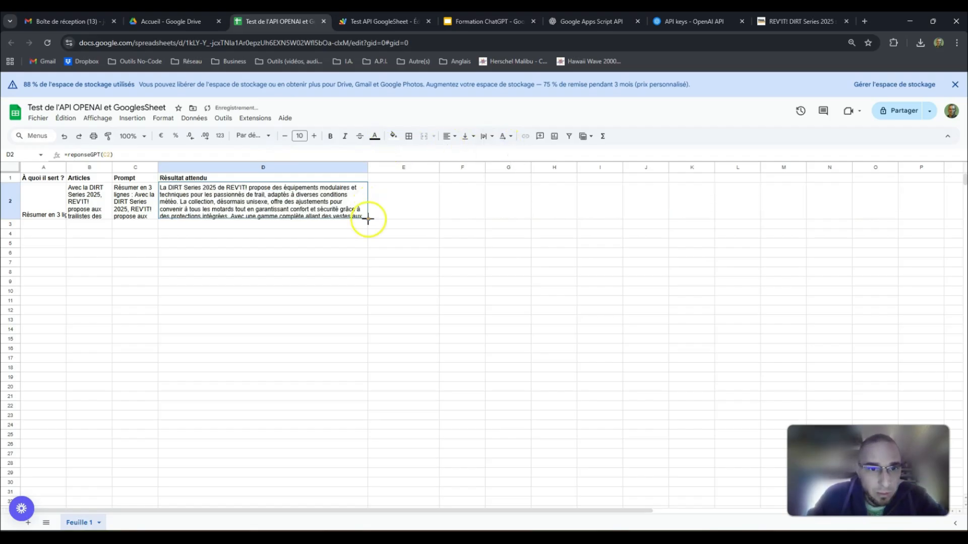
drag(10, 218, 11, 246)
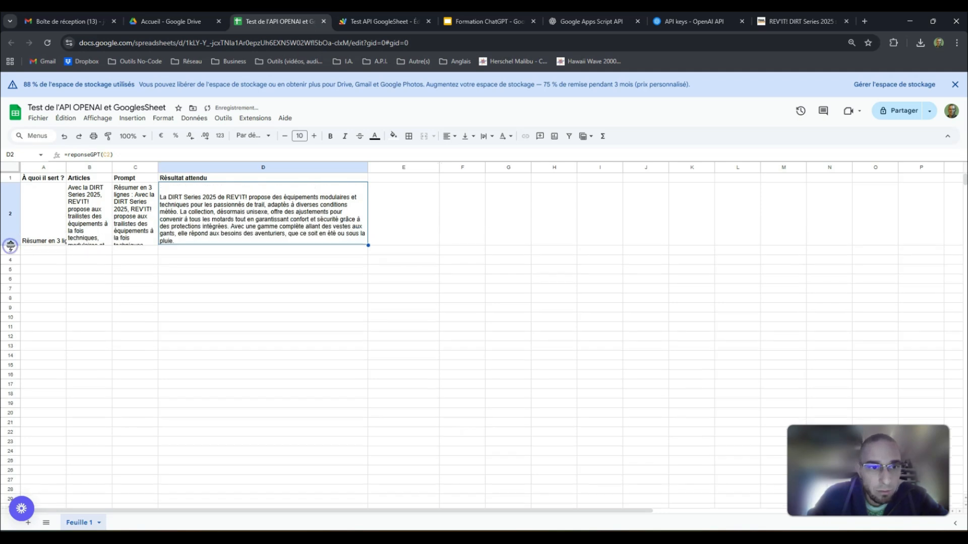
click(256, 191)
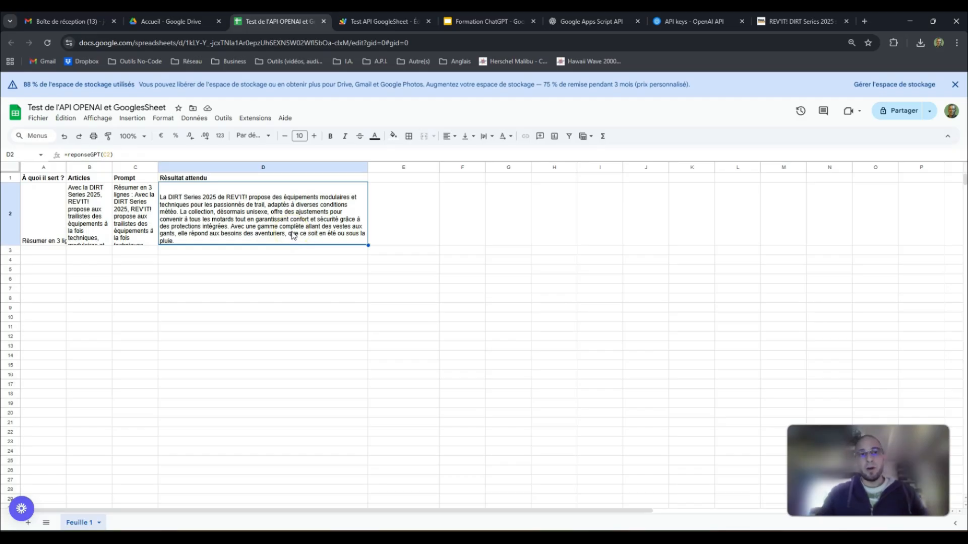
click(368, 21)
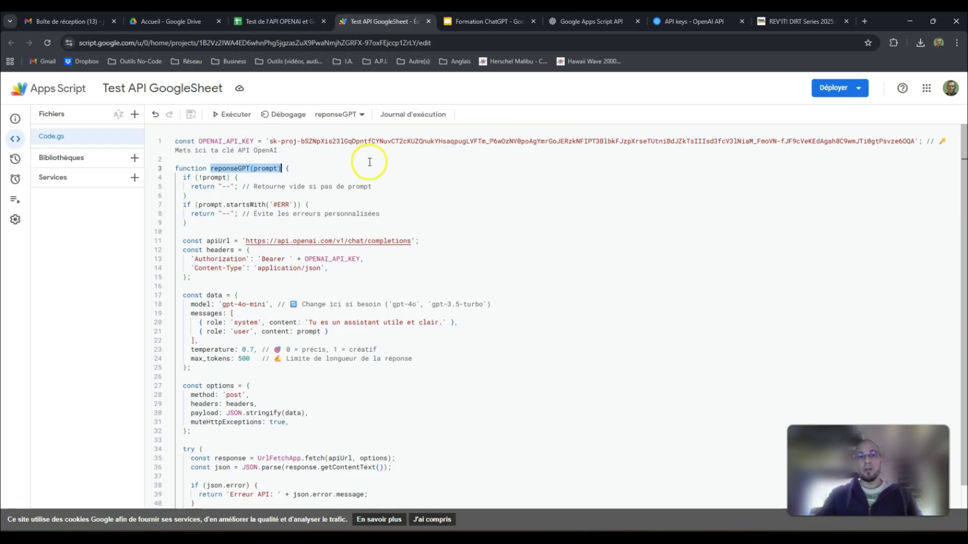
click(262, 20)
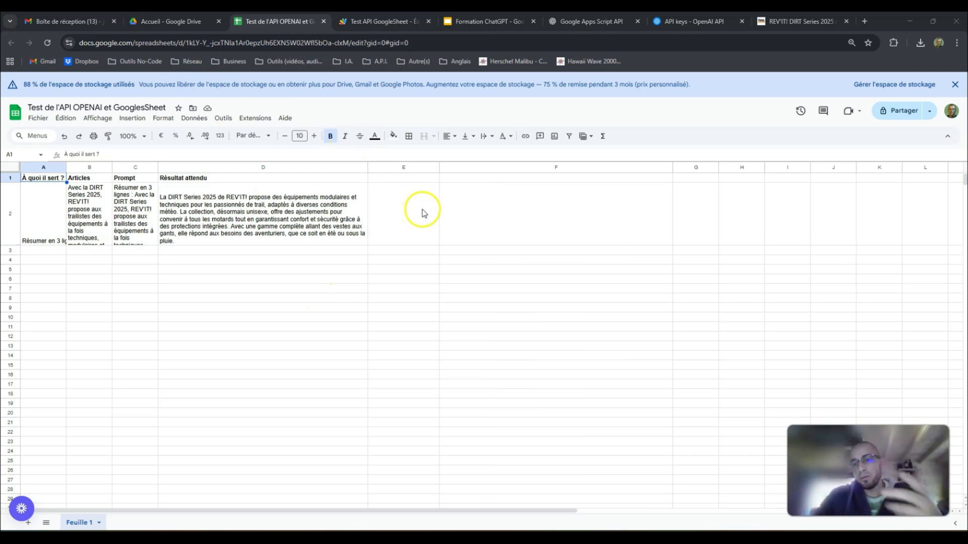
Add the header "Autre fonction" in E1
click(402, 178)
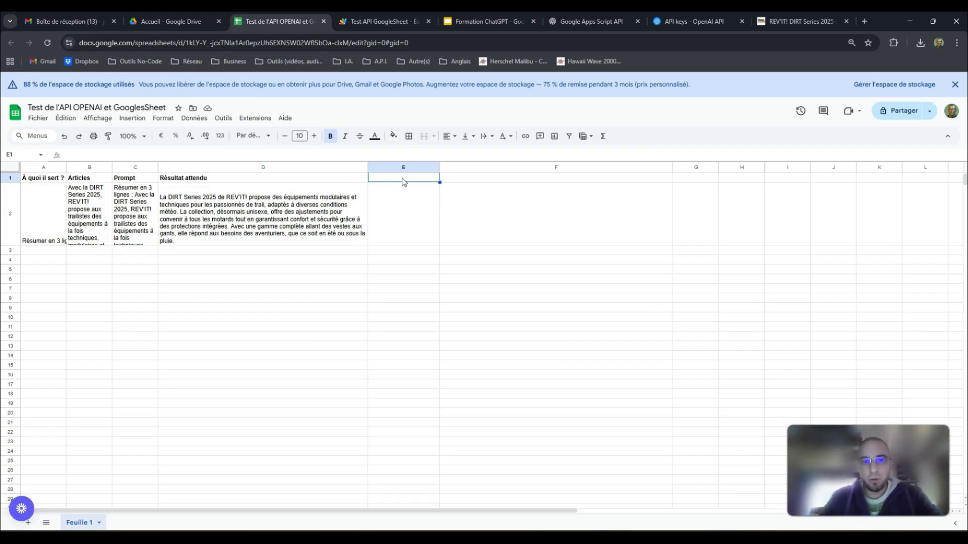
double_click(405, 178)
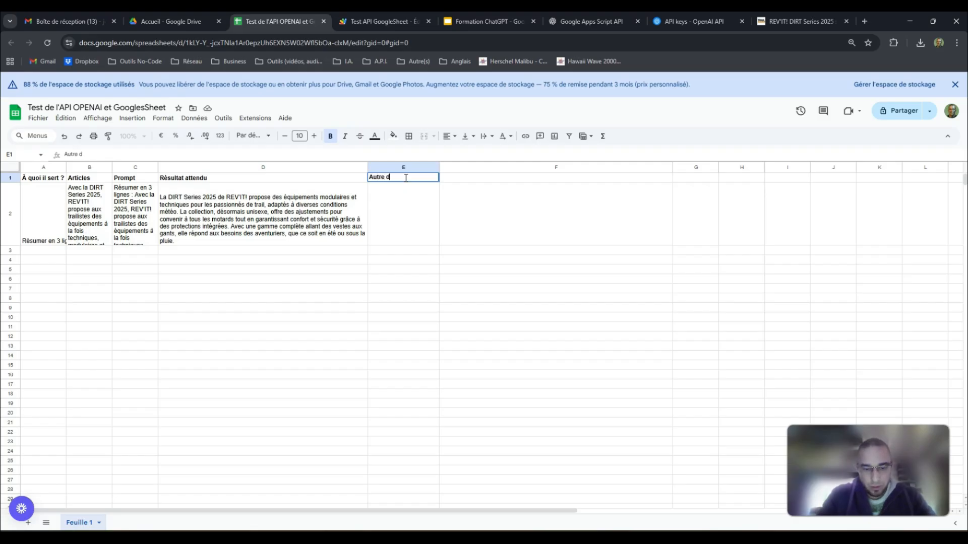
text(Autre fonction)
key(Return)
Enter the instruction "Crée une variante de ce texte sur un ton humouristique, caricatural" in E2
text(Crée un)
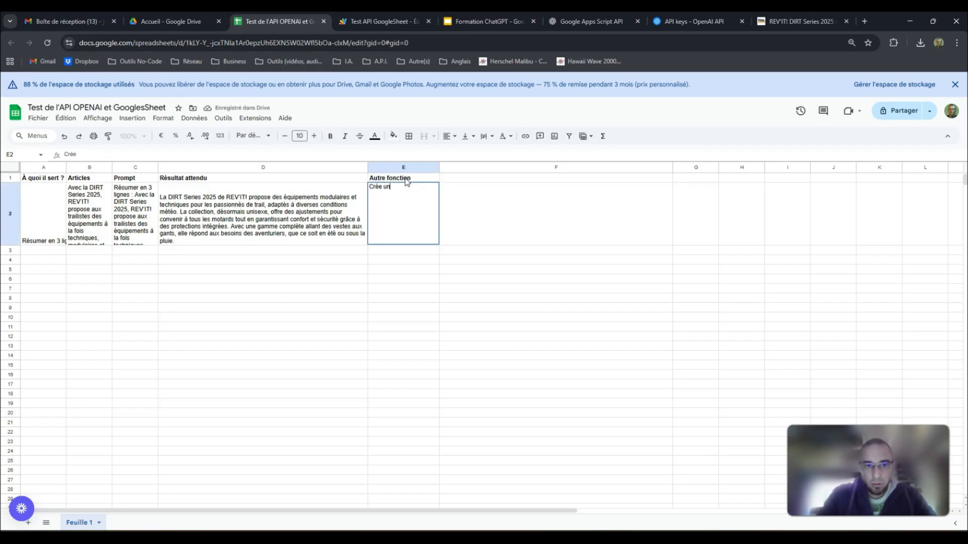
text(e variante de ce texte sur)
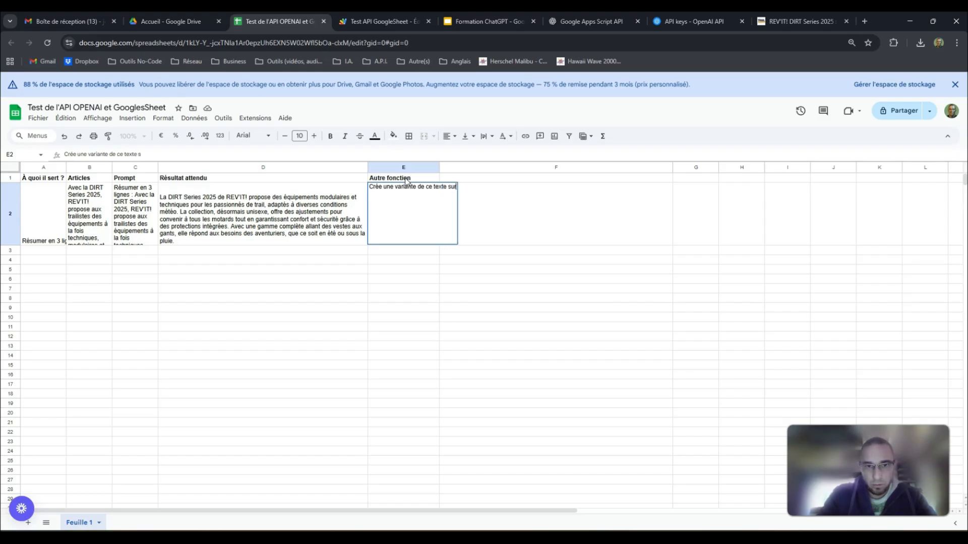
text( un ton humouristique)
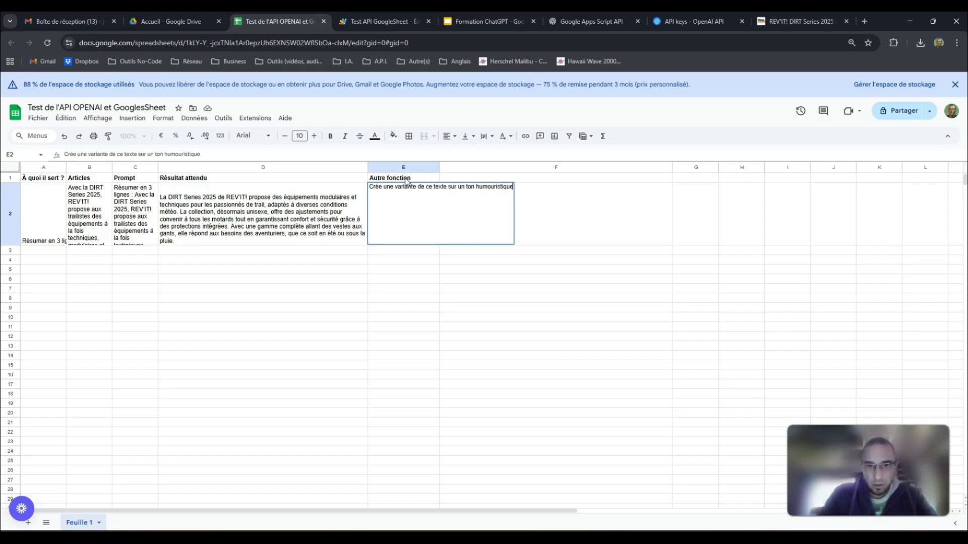
text(, c)
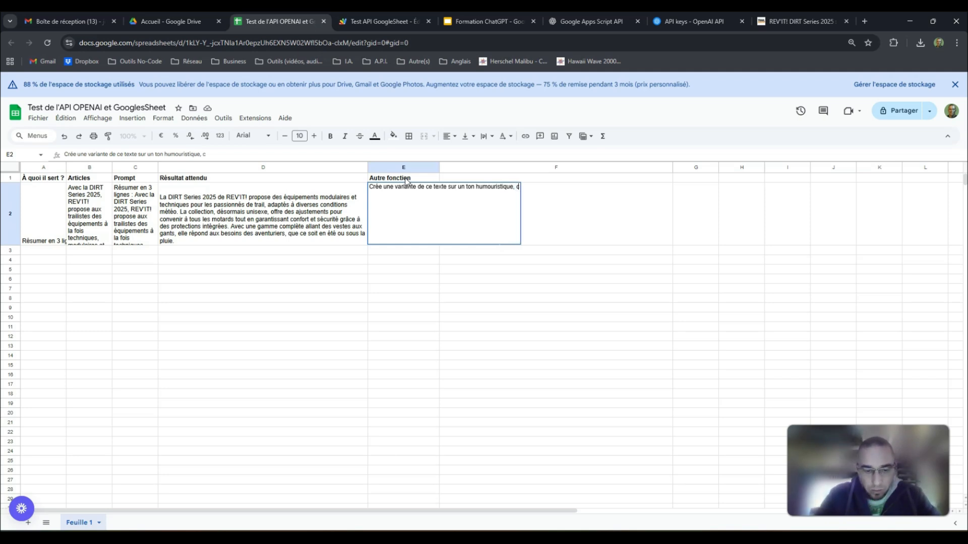
text(arica)
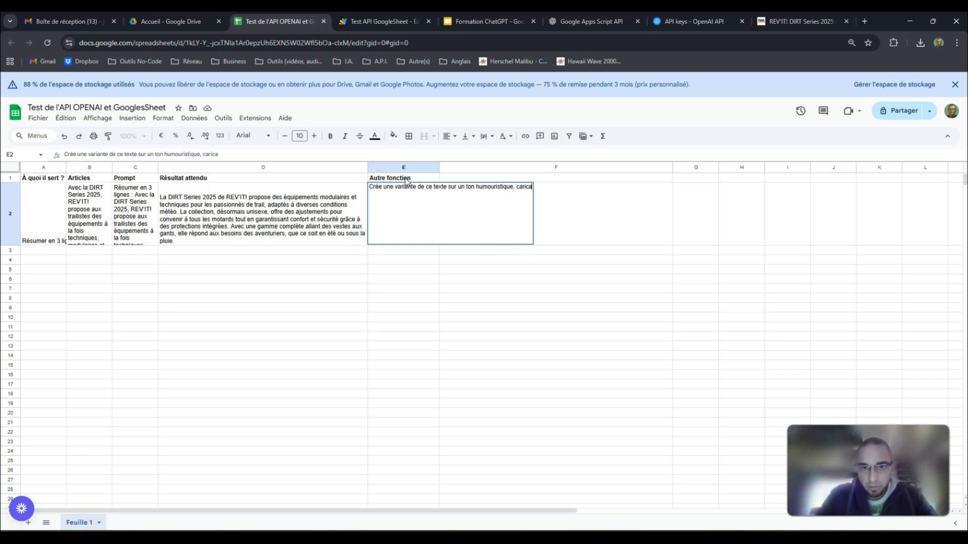
text(tural)
key(Return)
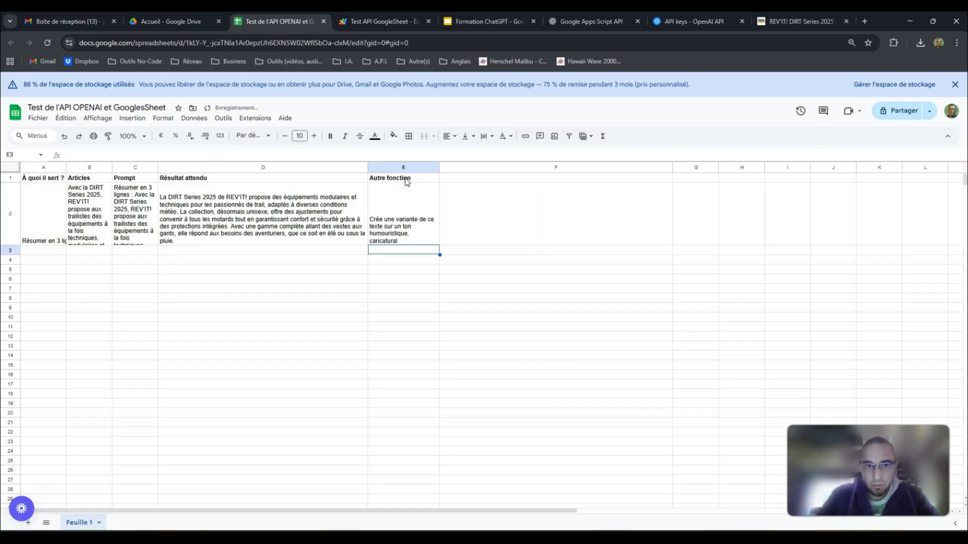
click(407, 196)
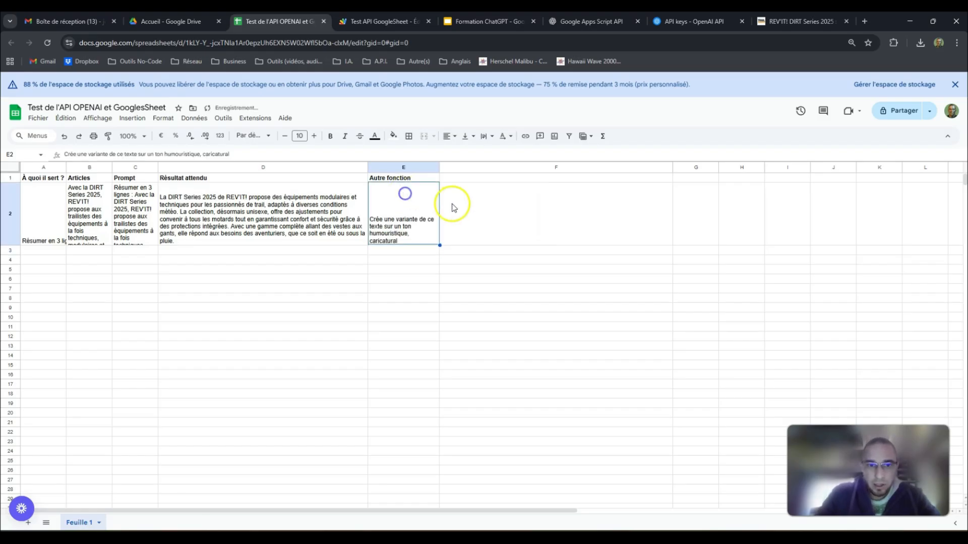
Add the header "Prompt" in F1 and make it bold
click(491, 179)
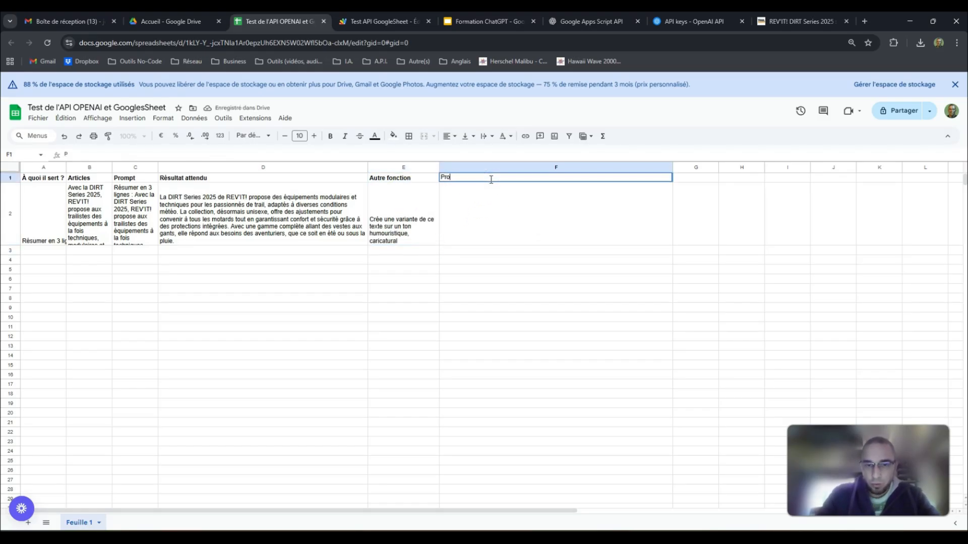
text(Prompt)
key(Return)
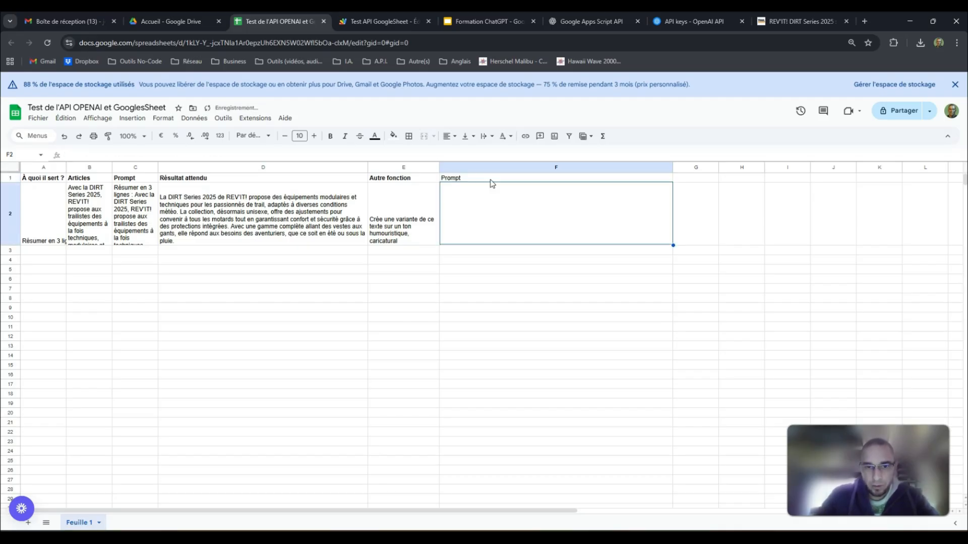
click(491, 180)
click(331, 136)
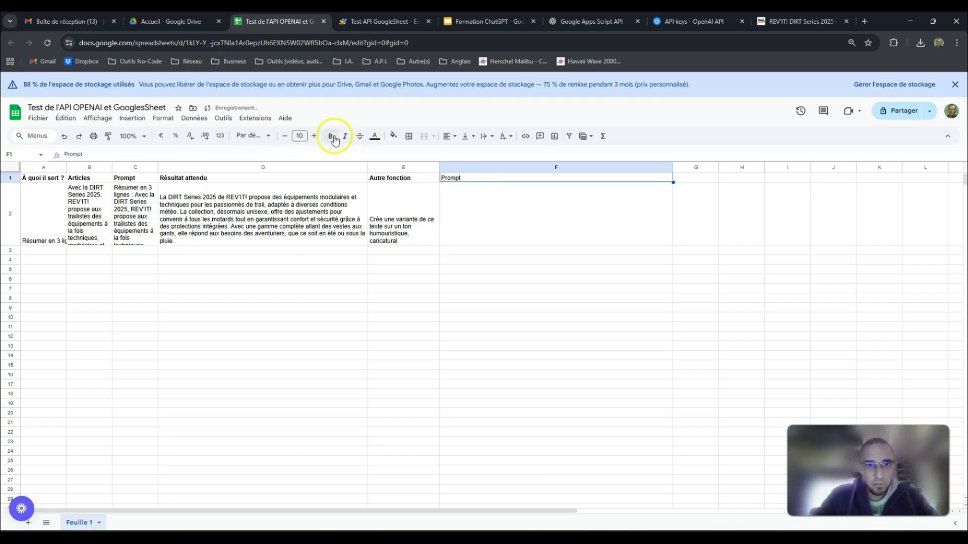
Build the second prompt in F2 with =CONCAT(E2;D2), joining the new instruction and the generated summary
double_click(514, 205)
text(=con)
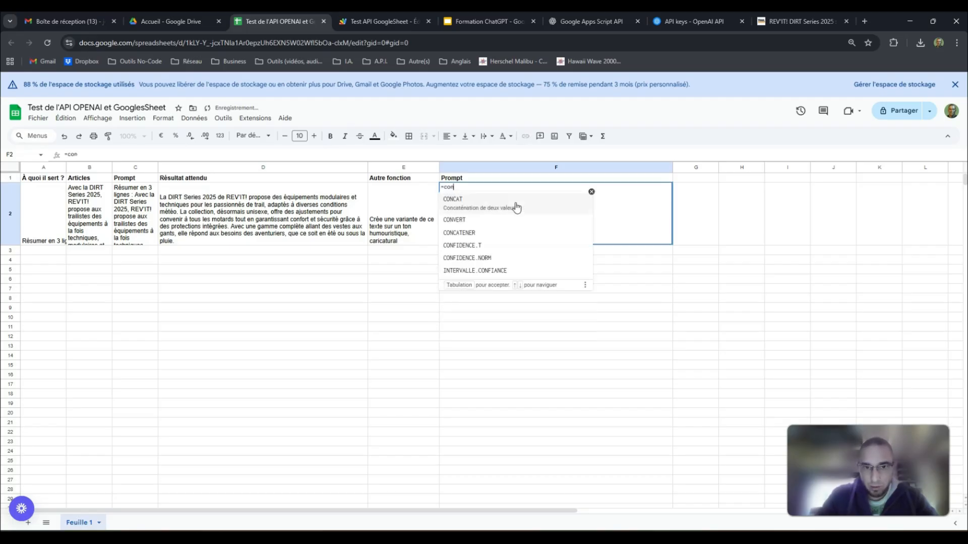
click(517, 204)
click(399, 209)
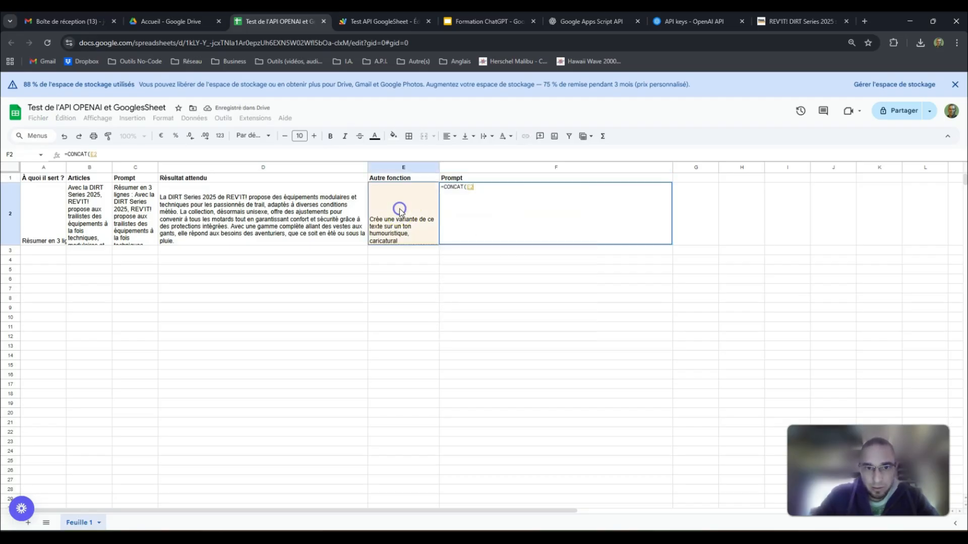
text(;)
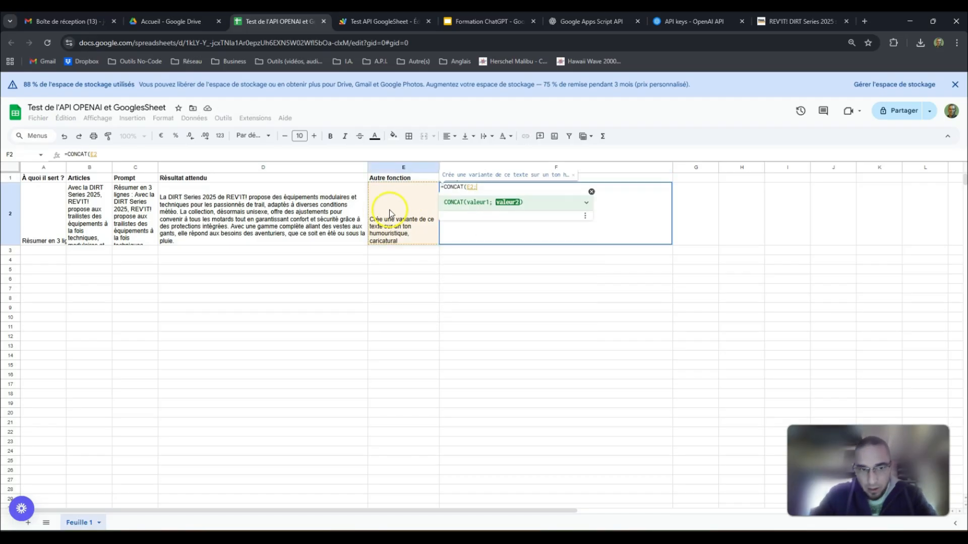
click(259, 194)
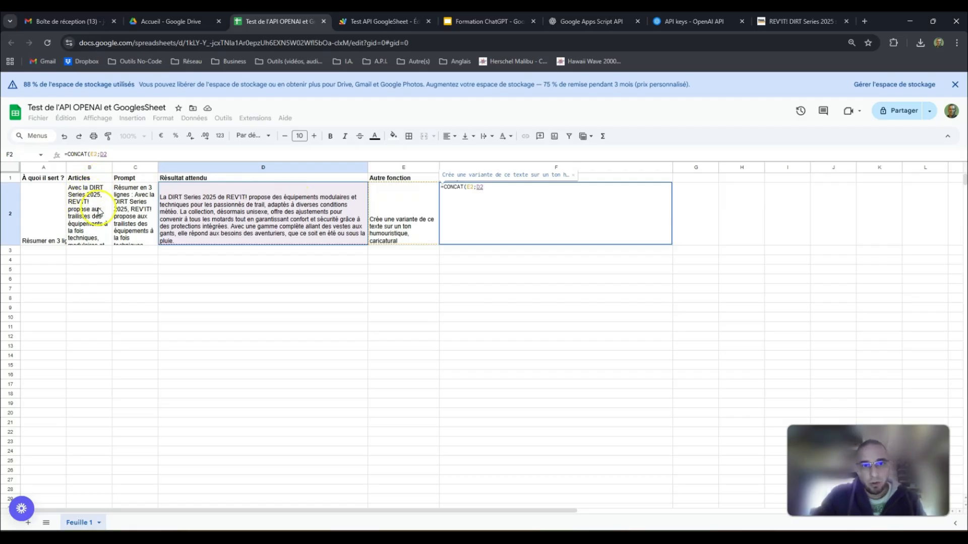
key(Return)
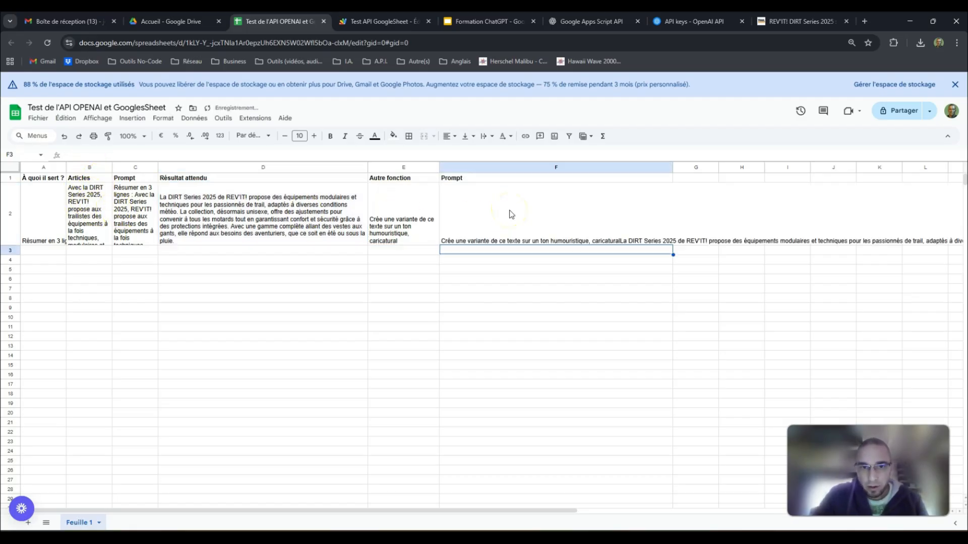
Add a space and colon after "caricatural" at the end of the instruction in E2
click(408, 233)
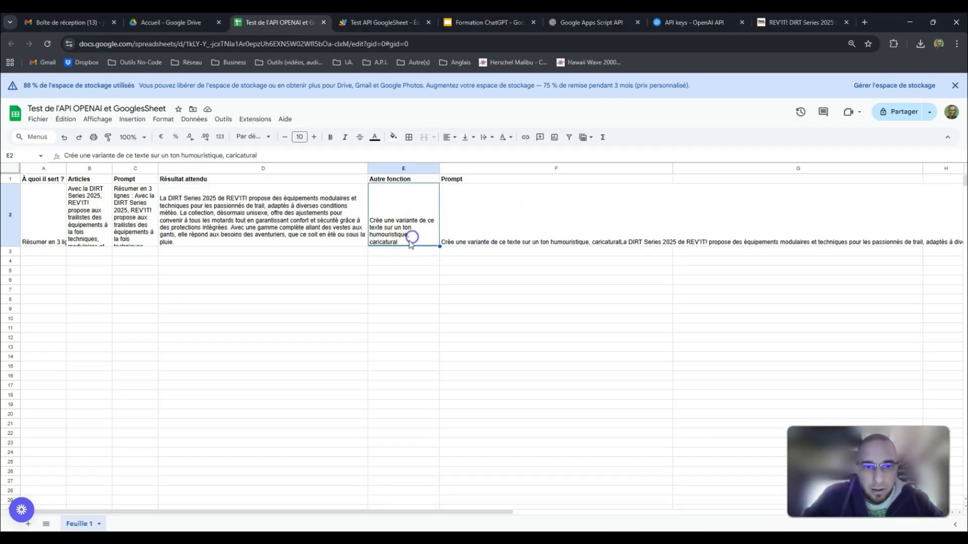
double_click(409, 233)
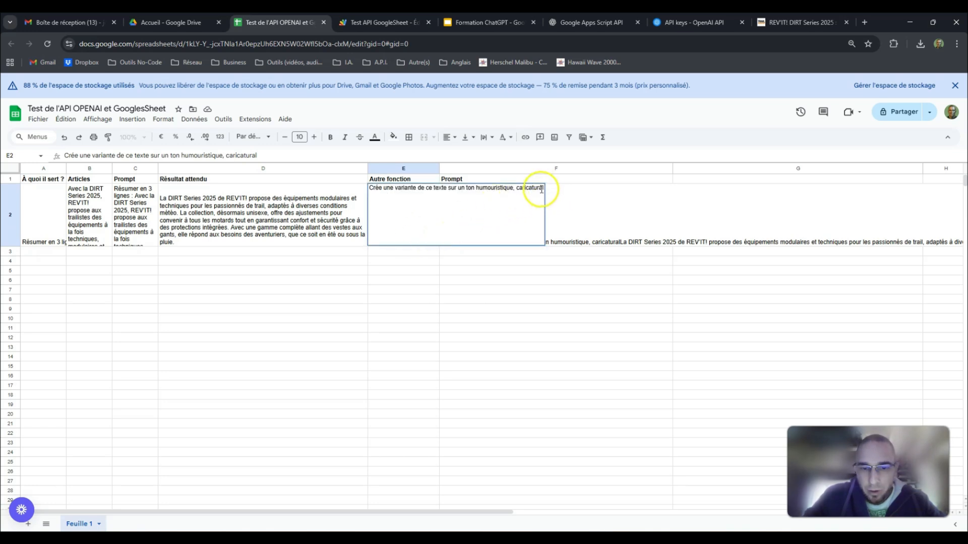
text(:)
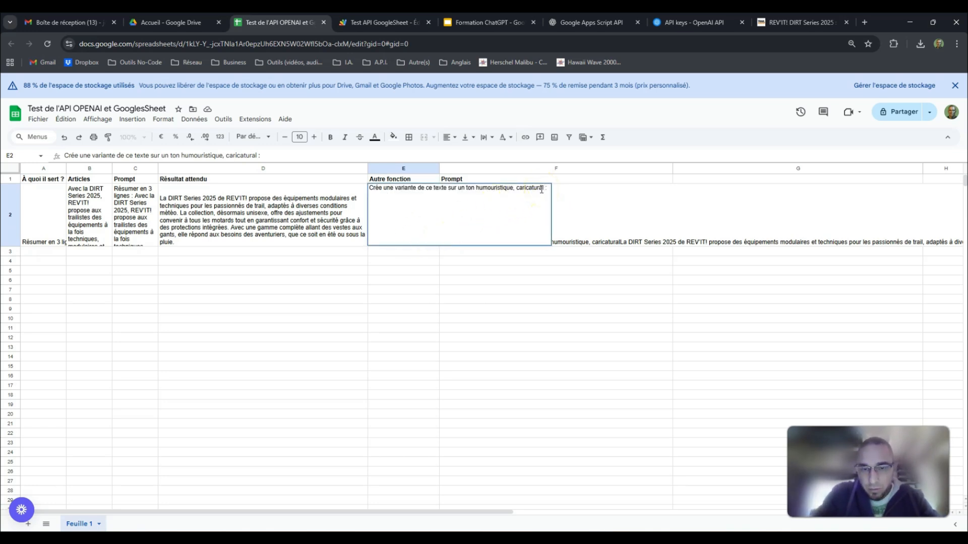
key(Return)
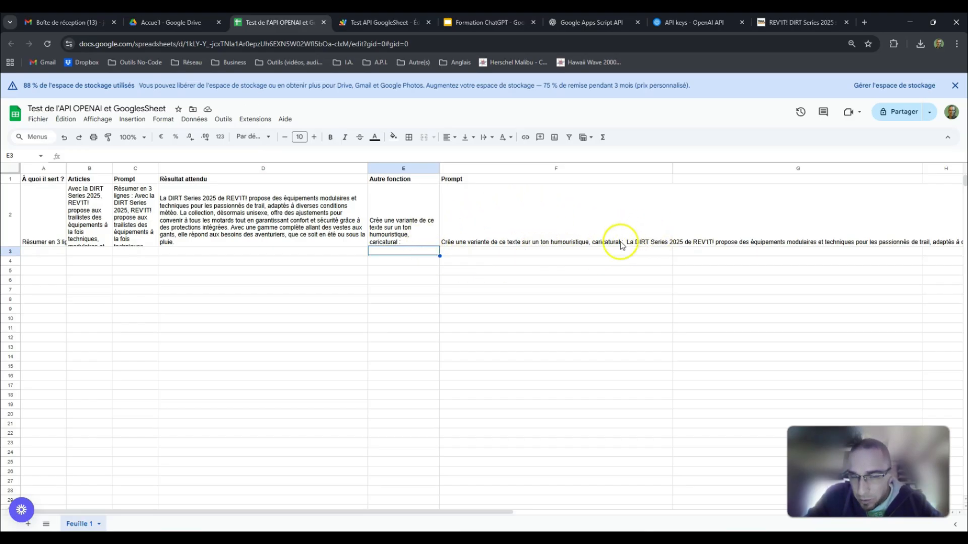
Wrap the concatenated prompt text in F2
click(565, 202)
click(484, 137)
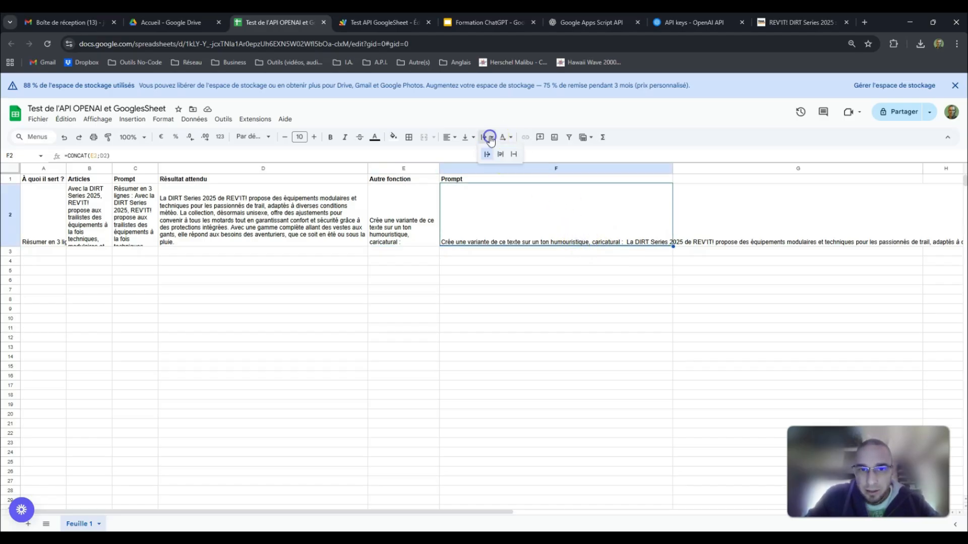
click(502, 156)
Add the header "Article 2" in G1
click(721, 179)
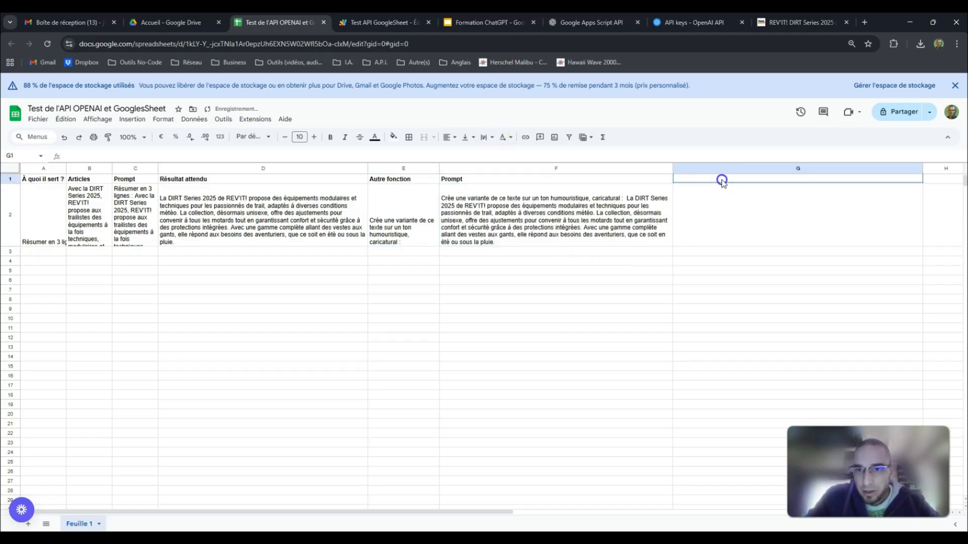
click(722, 180)
text(Article 2)
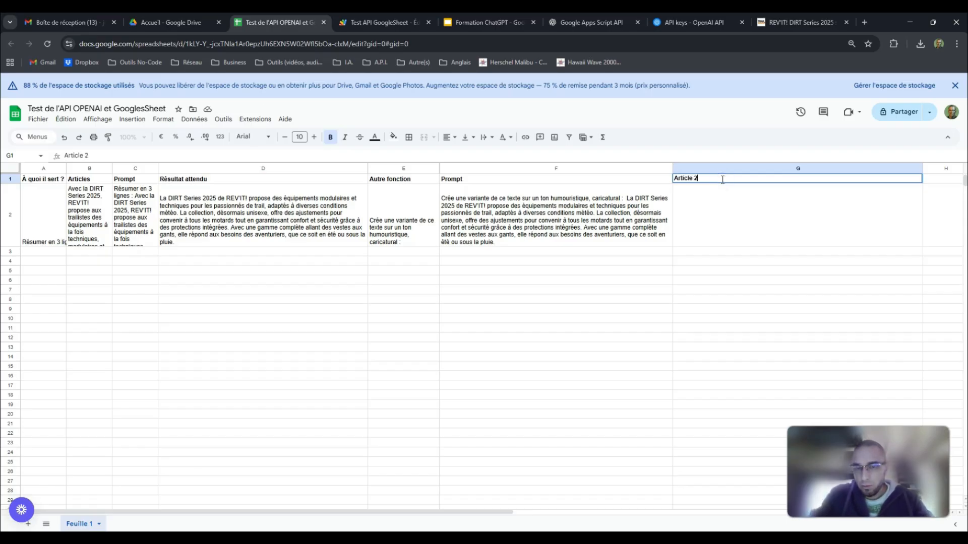
key(Return)
Switch to the Apps Script project and copy reponseGPT(prompt) from the function declaration in Code.gs again
click(690, 197)
click(413, 24)
mouse_move(280, 169)
mouse_down()
mouse_move(212, 170)
mouse_move(281, 169)
mouse_up()
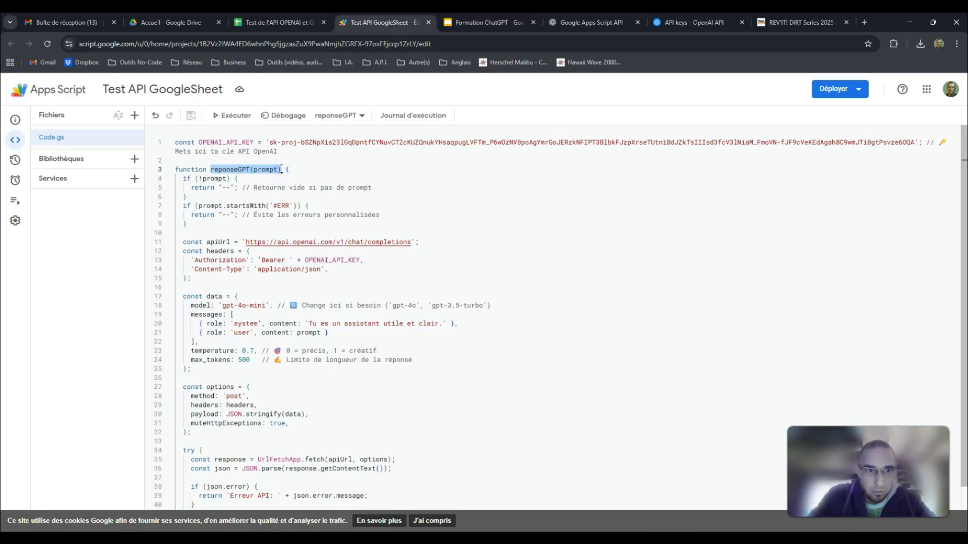
Return to the spreadsheet and enter =reponseGPT(F2) in G2 under "Article 2", replacing the copied prompt argument with the cell reference
click(300, 19)
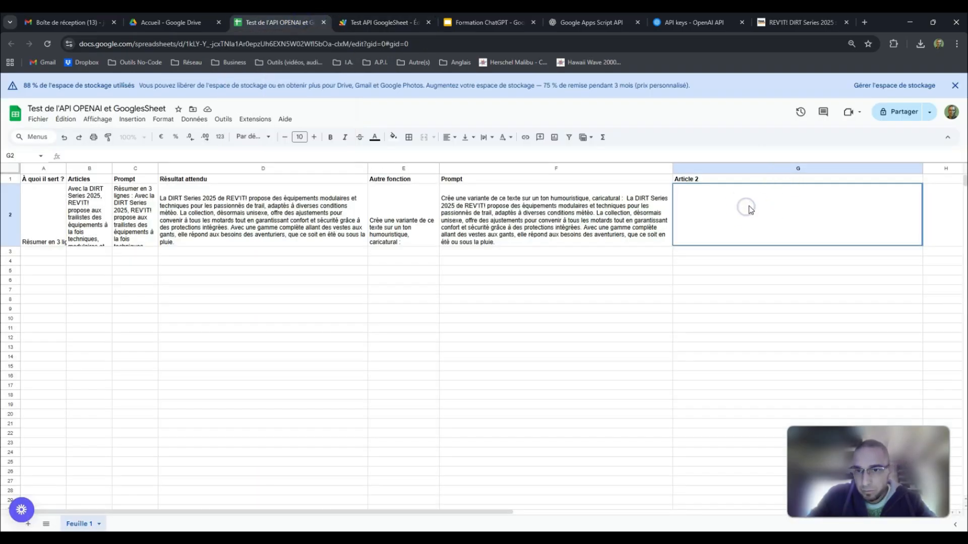
click(729, 200)
text(=)
key(BackSpace)
text(=reponseGPT(prompt))
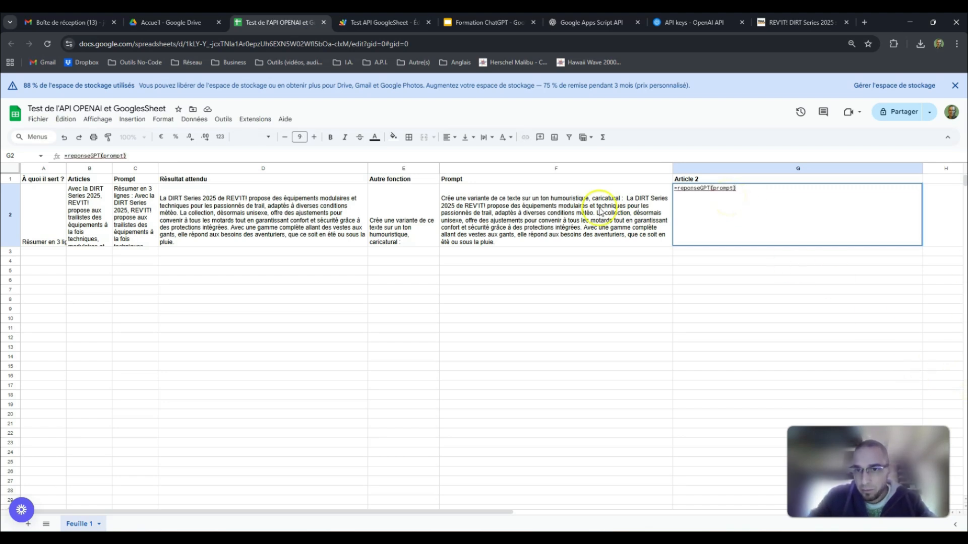
click(721, 190)
double_click(721, 190)
key(BackSpace)
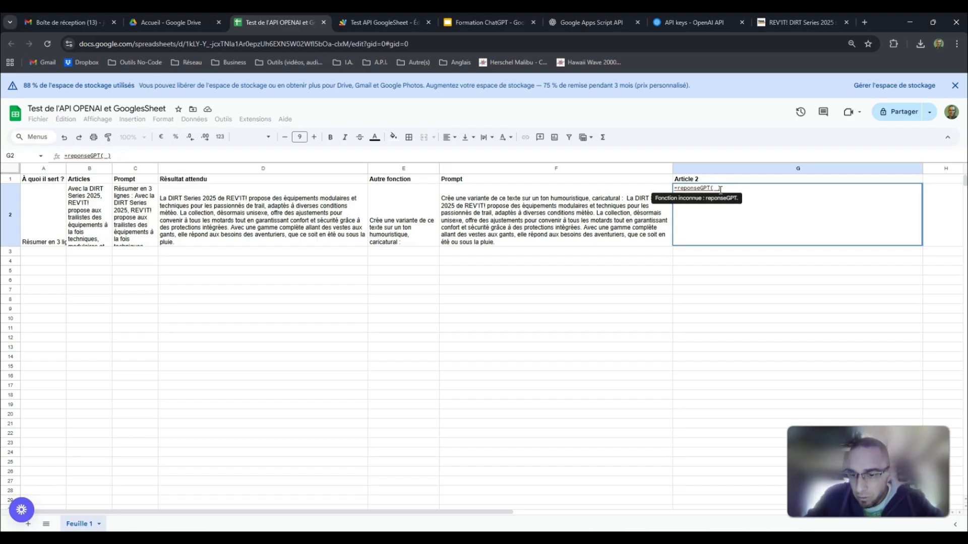
key(Delete)
text())
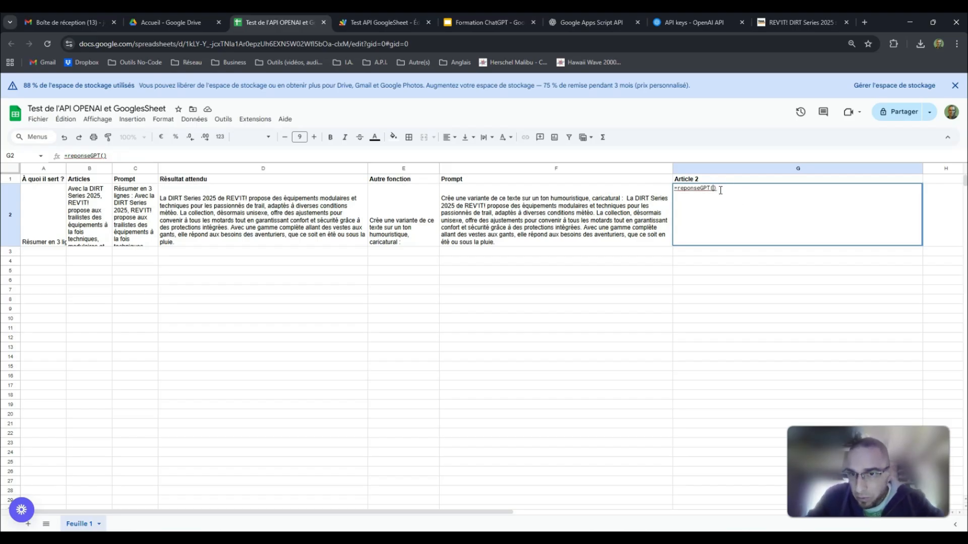
key(Left)
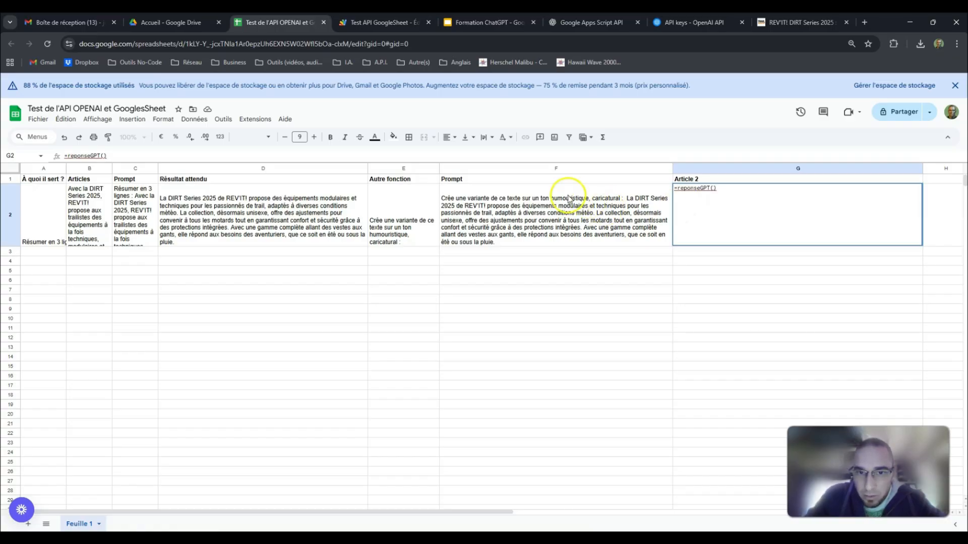
click(543, 203)
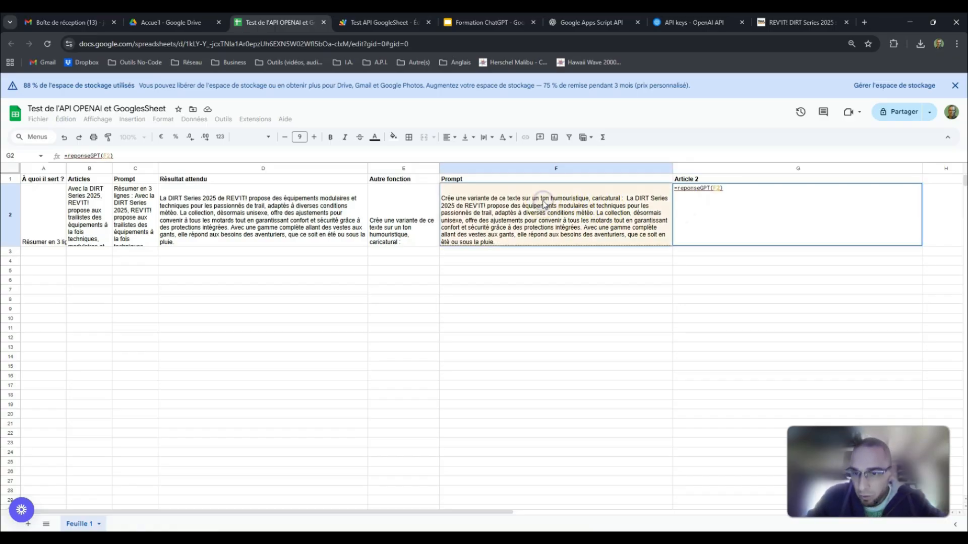
key(Return)
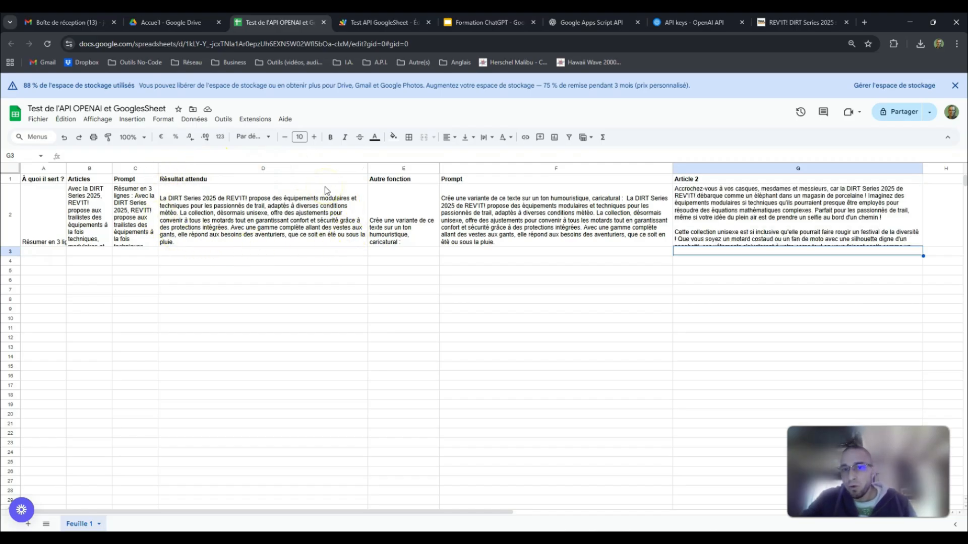
click(806, 216)
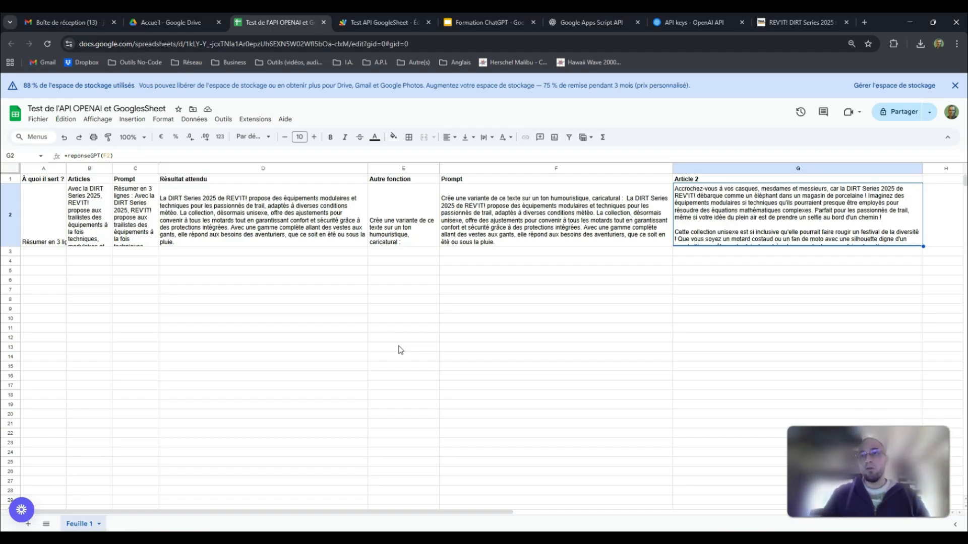
click(42, 180)
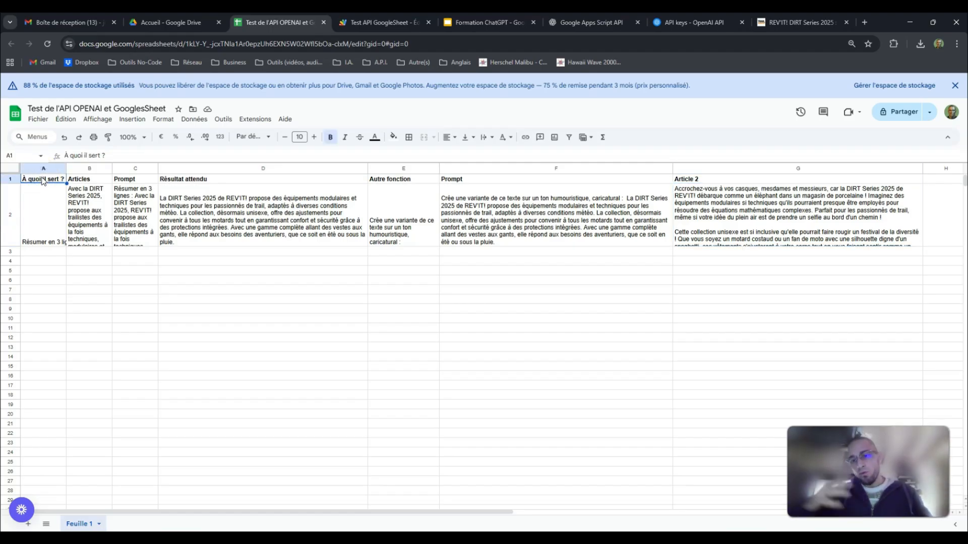